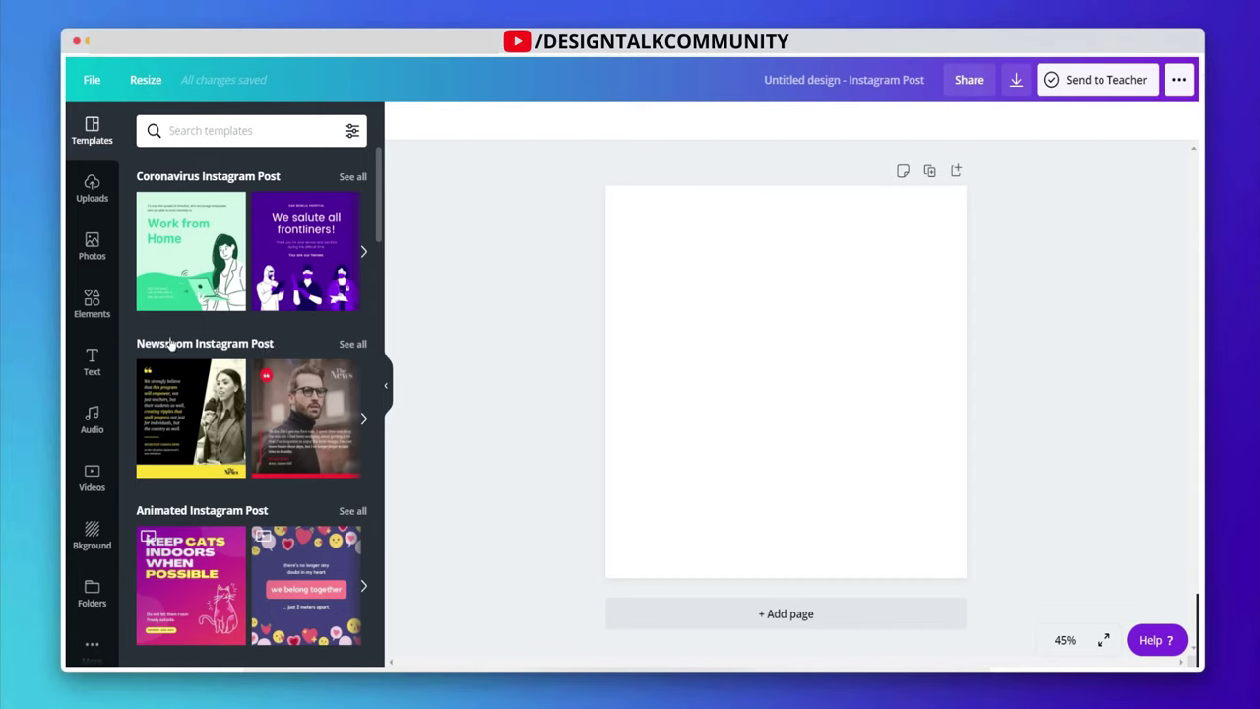
Step: Search Photos for 'excited man' and set the cheering man photo as the page background
left_click(93, 248)
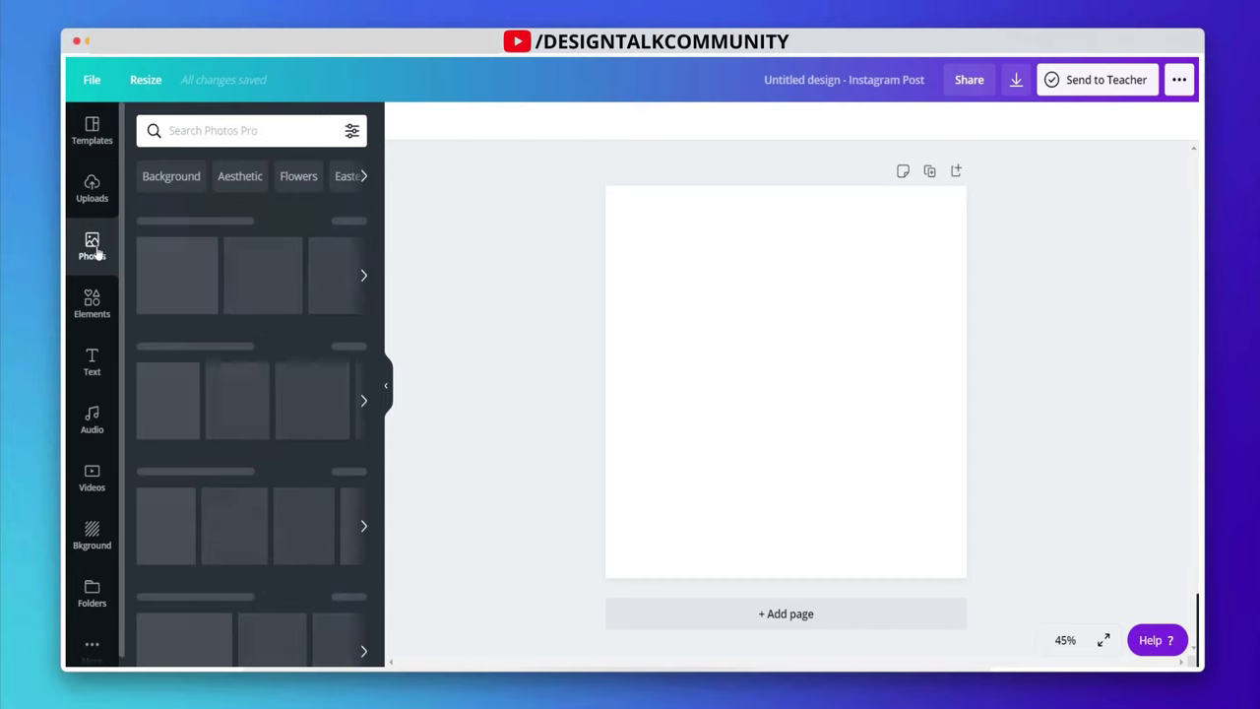
left_click(234, 129)
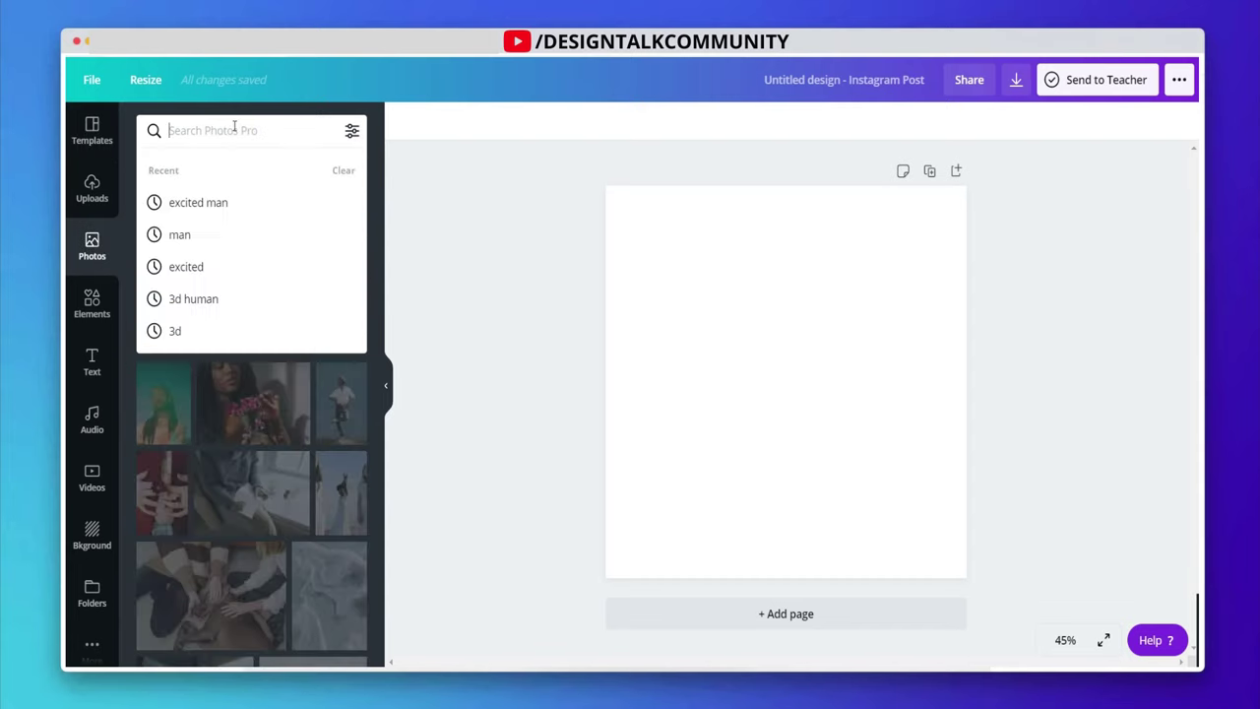
type("exc")
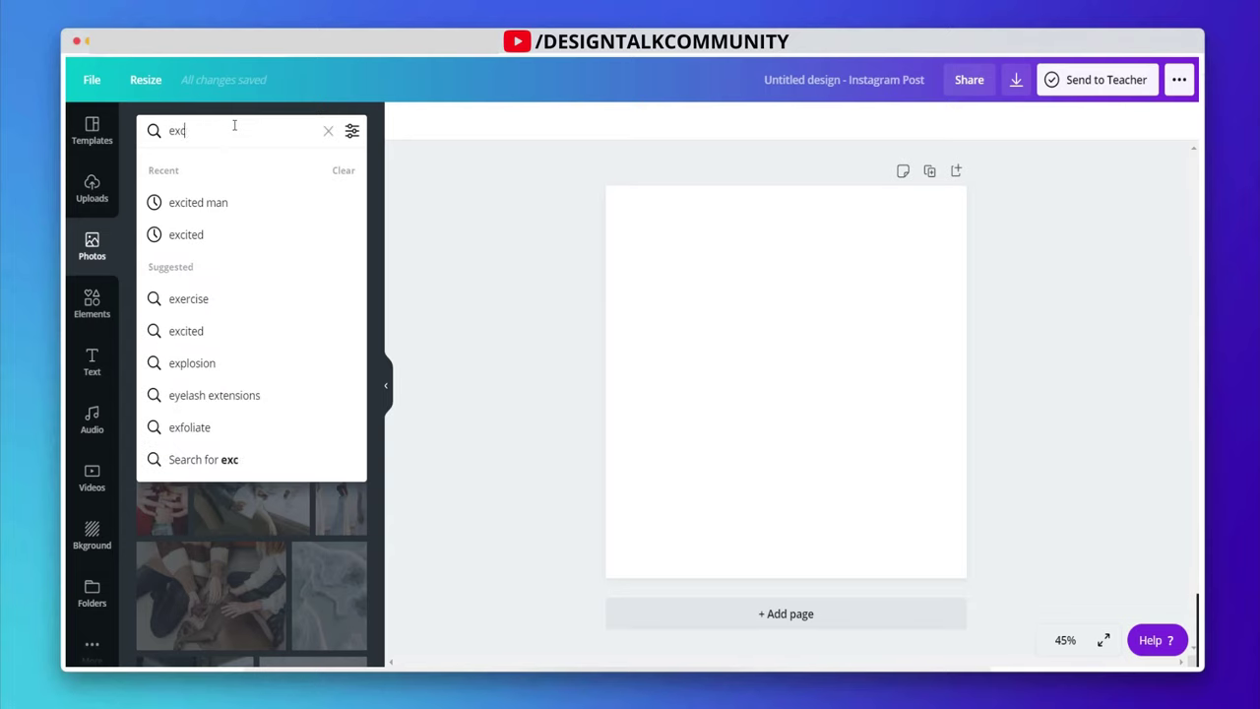
type("ited man")
key("Return")
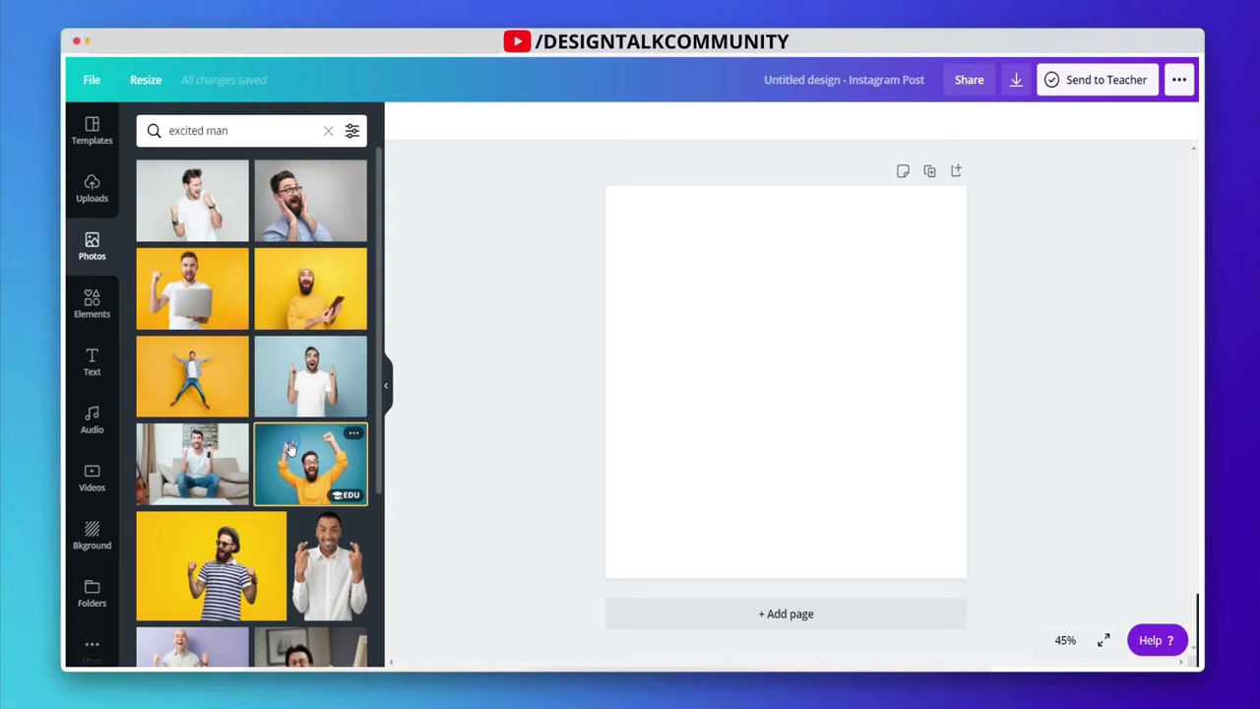
left_click(313, 463)
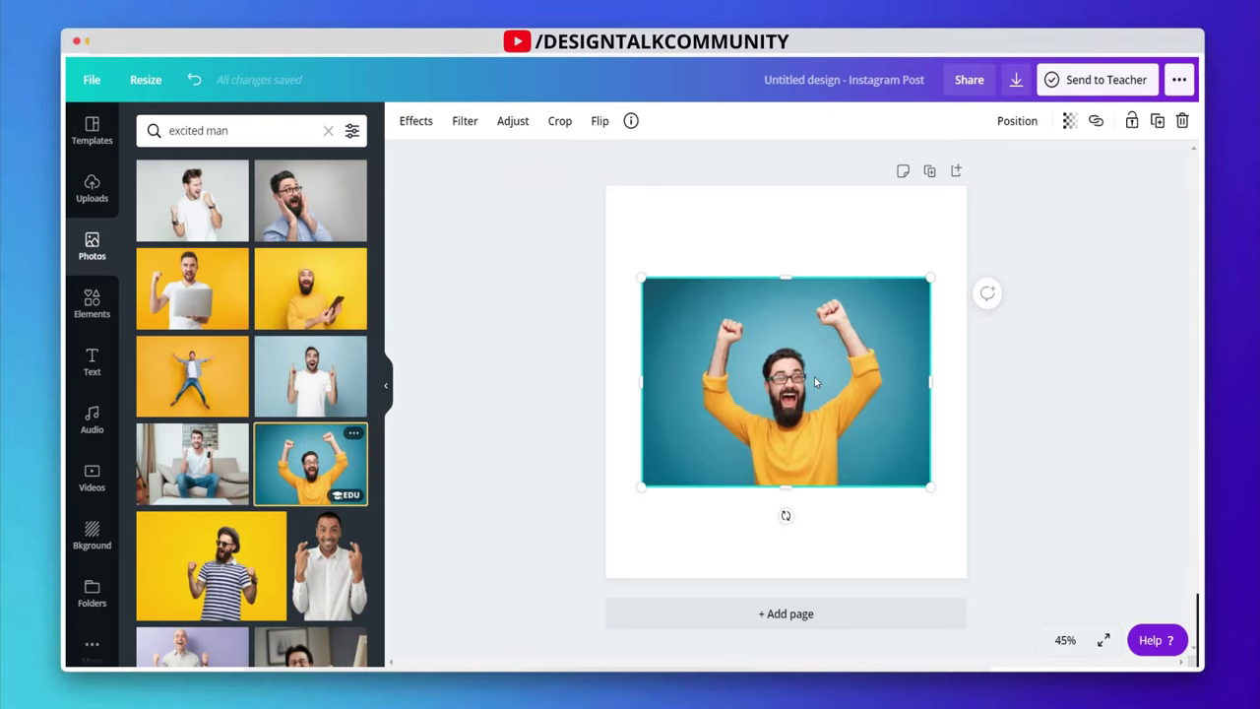
right_click(801, 325)
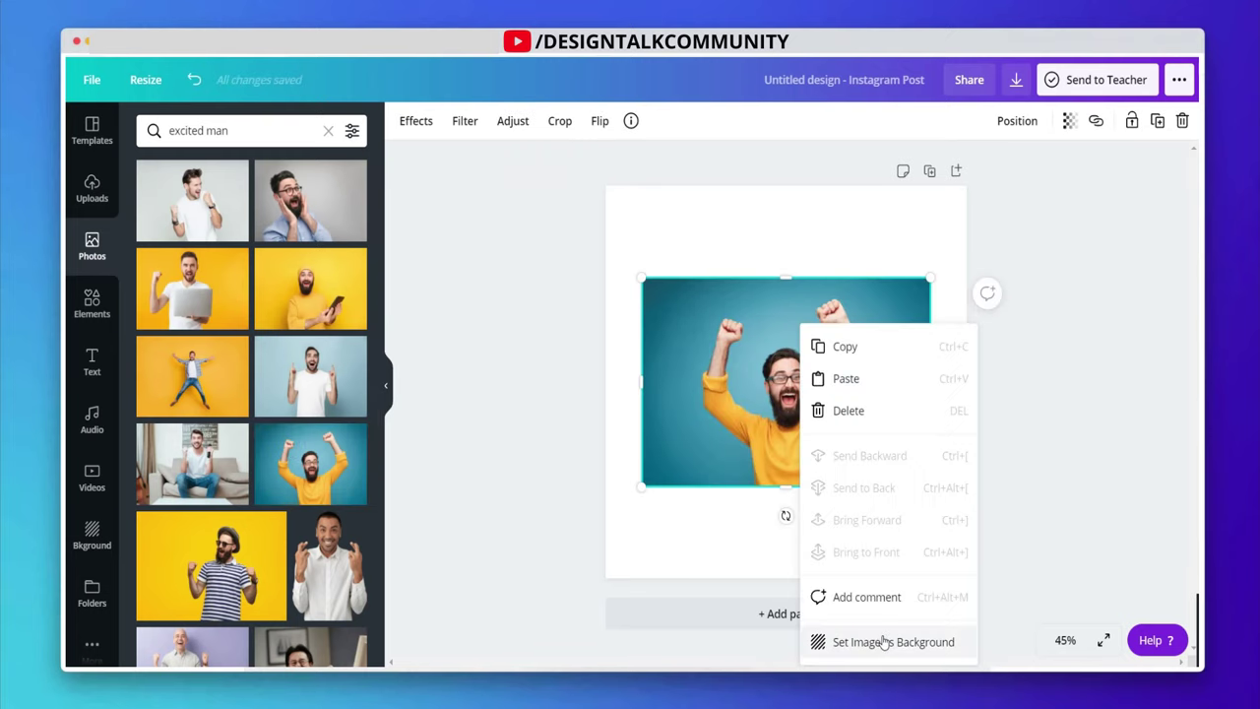
left_click(1020, 348)
Step: Add a blank second page and place the cheering man photo on it
left_click(843, 624)
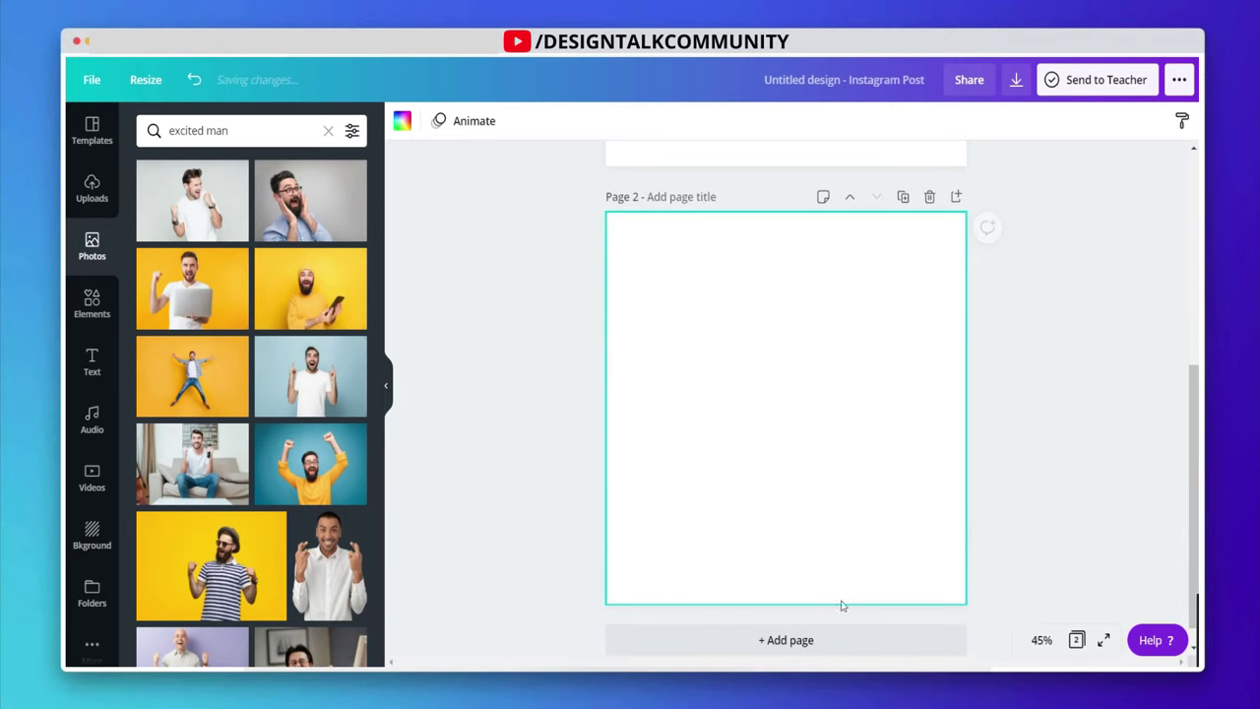
left_click(335, 445)
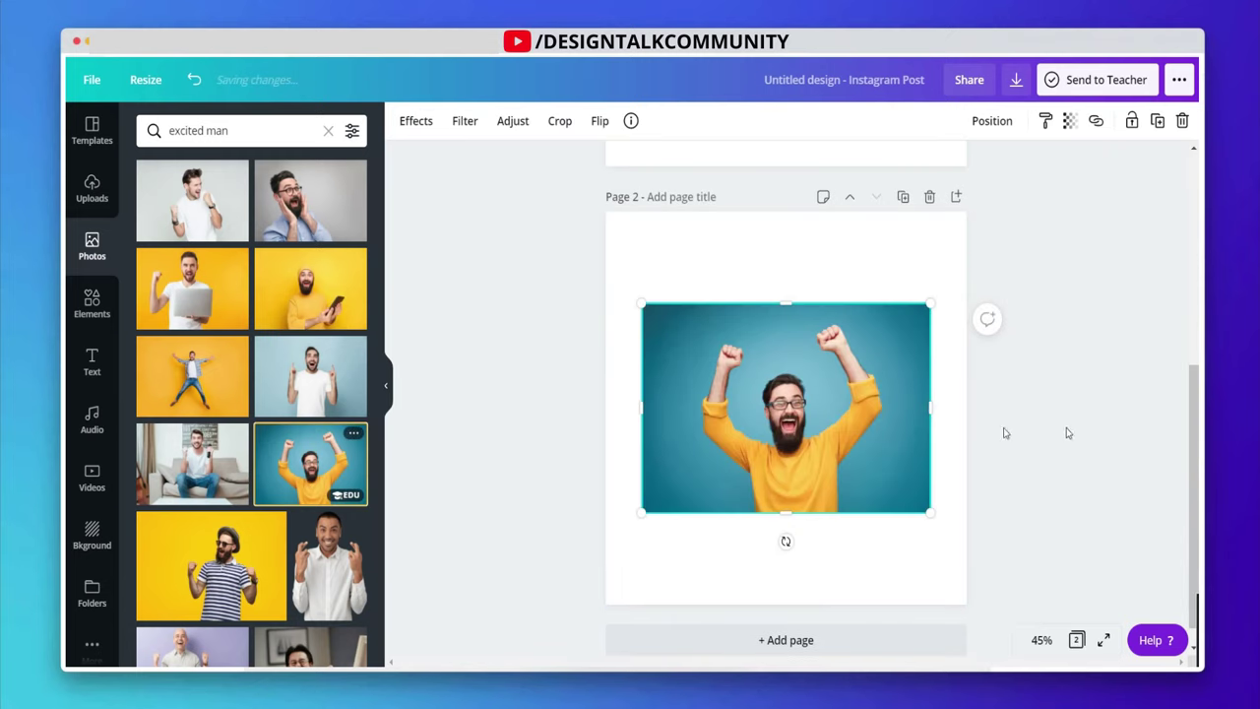
left_click(1107, 430)
scroll(998, 449, "up", 3)
scroll(995, 444, "down", 5)
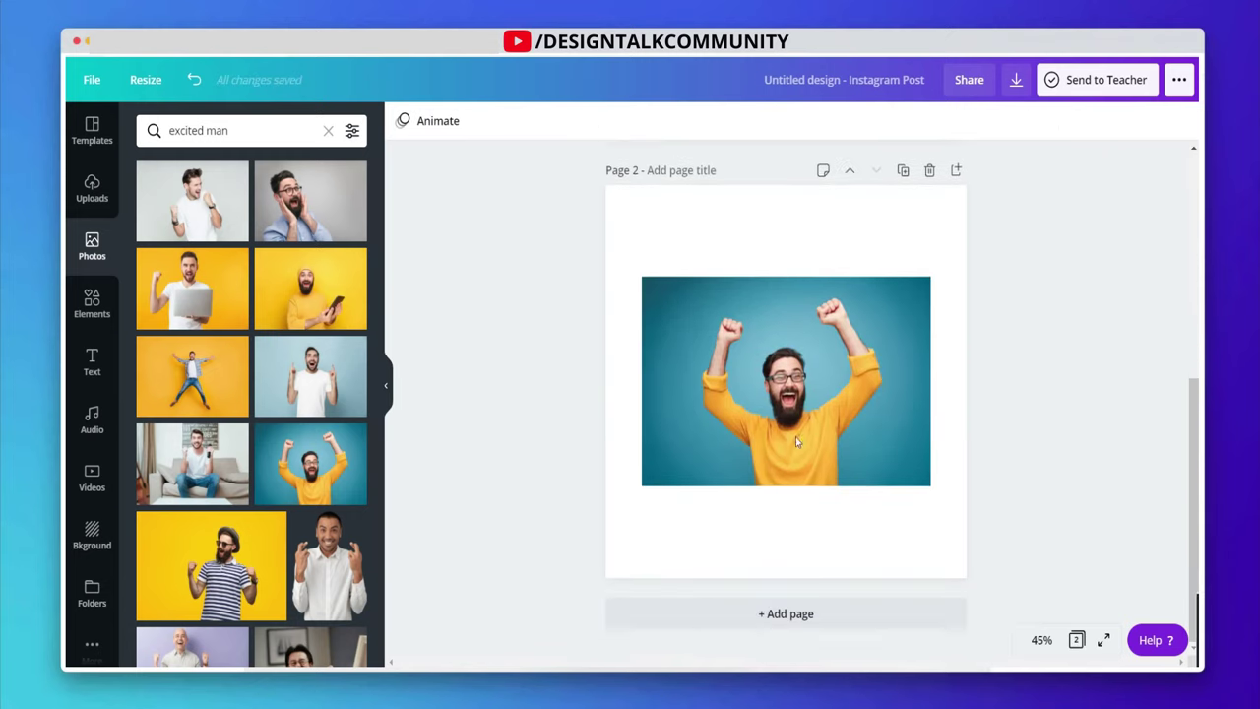
left_click(748, 412)
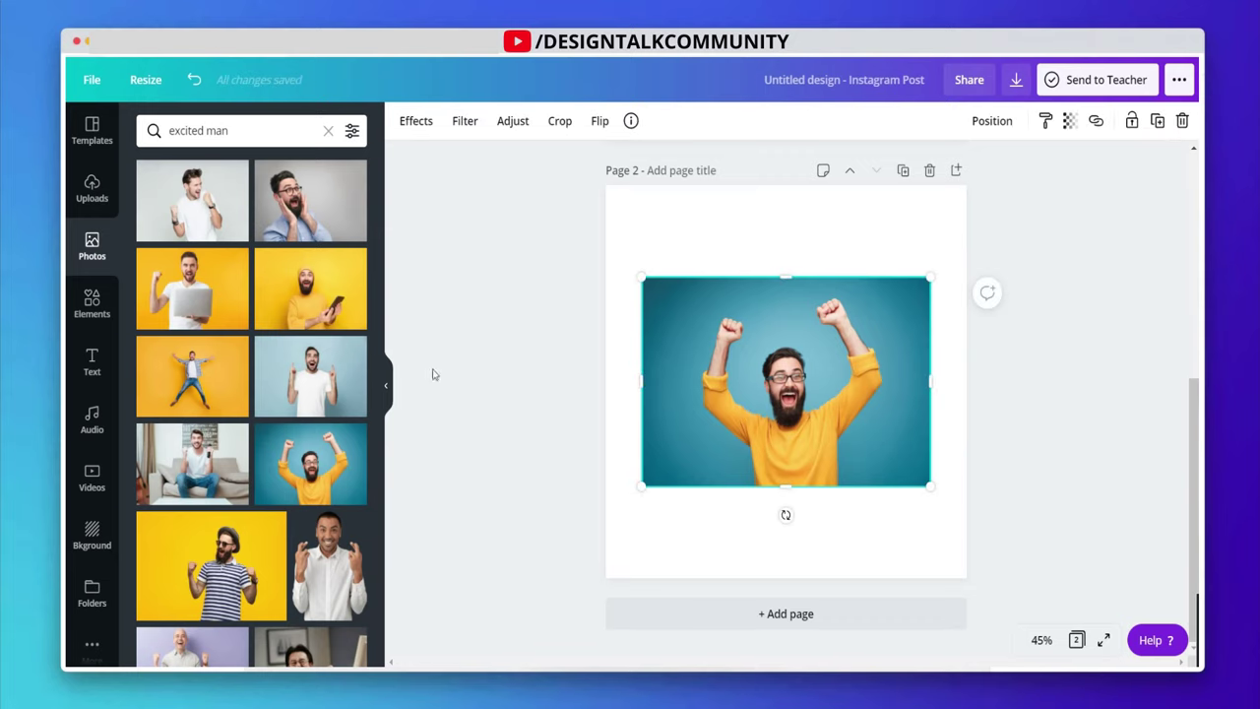
Step: Run Background Remover on the page 2 photo to strip the blue backdrop
left_click(387, 387)
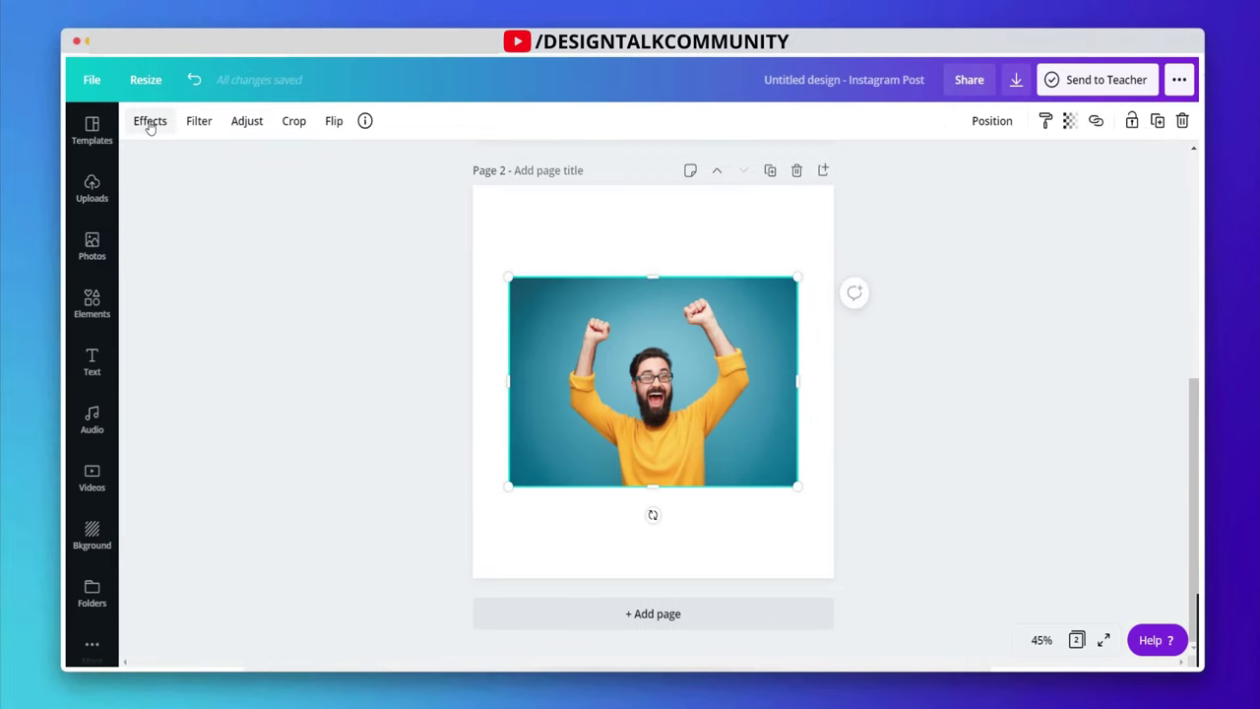
left_click(149, 122)
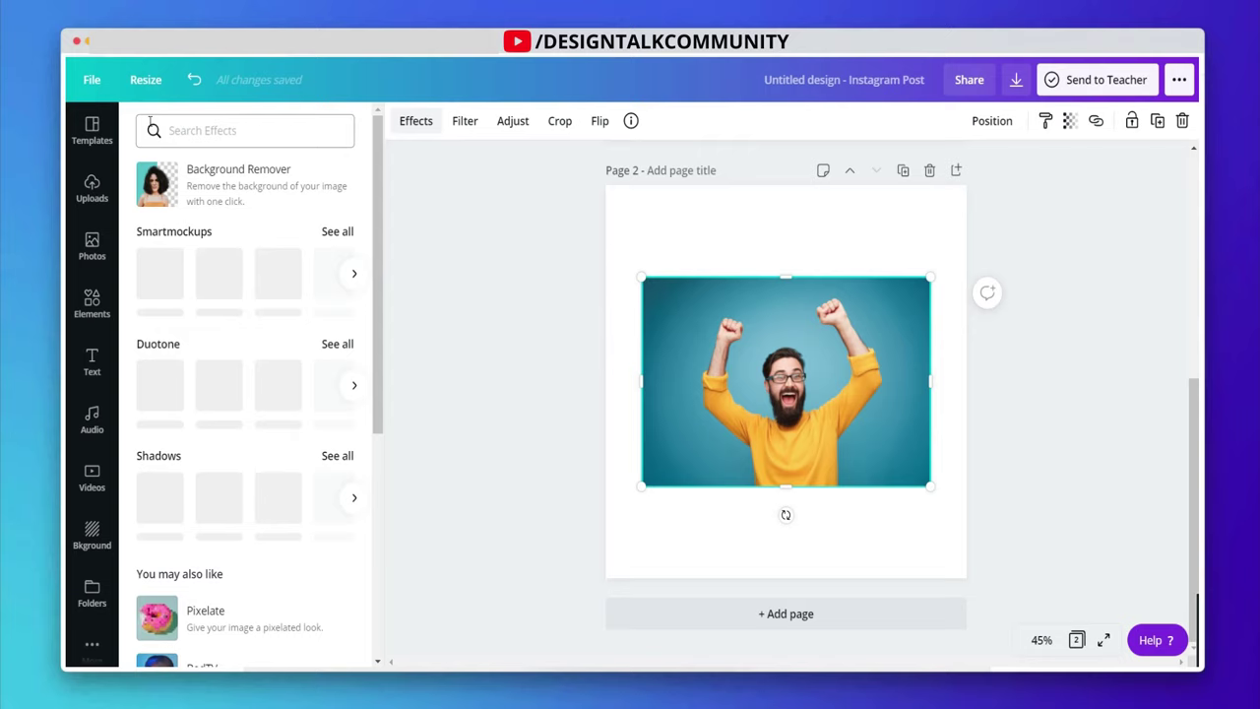
left_click(207, 189)
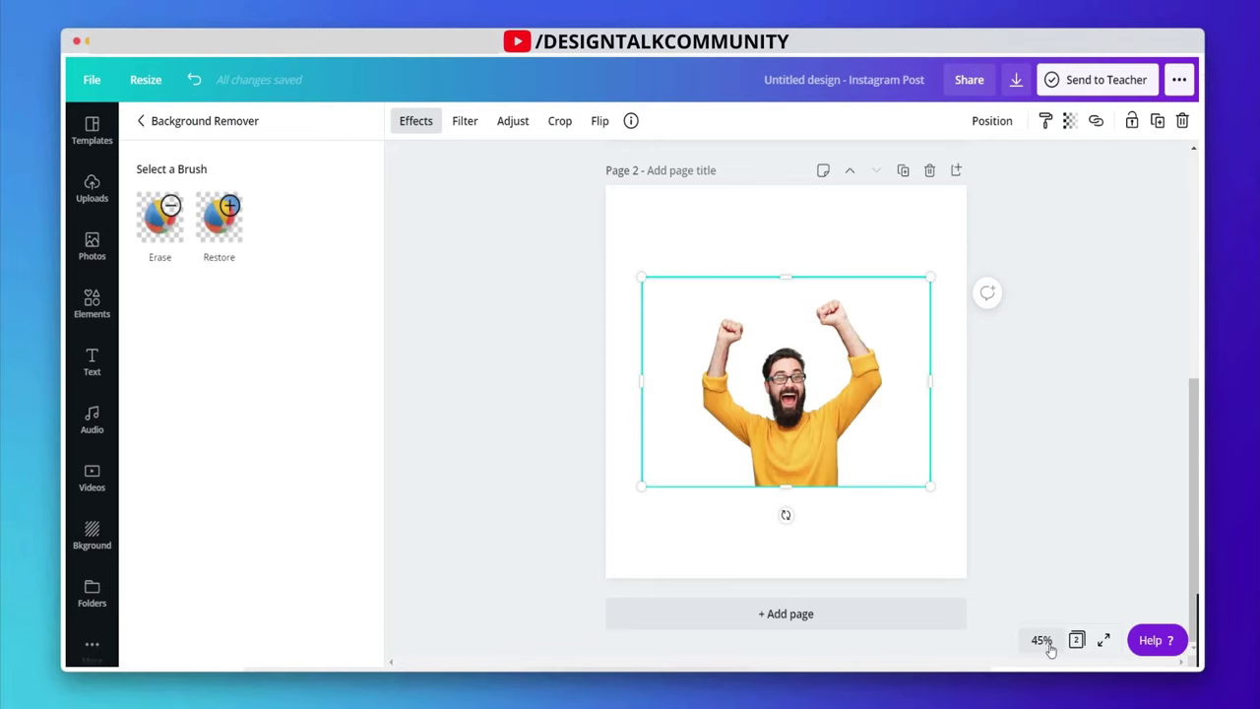
Step: At 200% zoom, erase the man's head and beard with the Erase brush
left_click(163, 219)
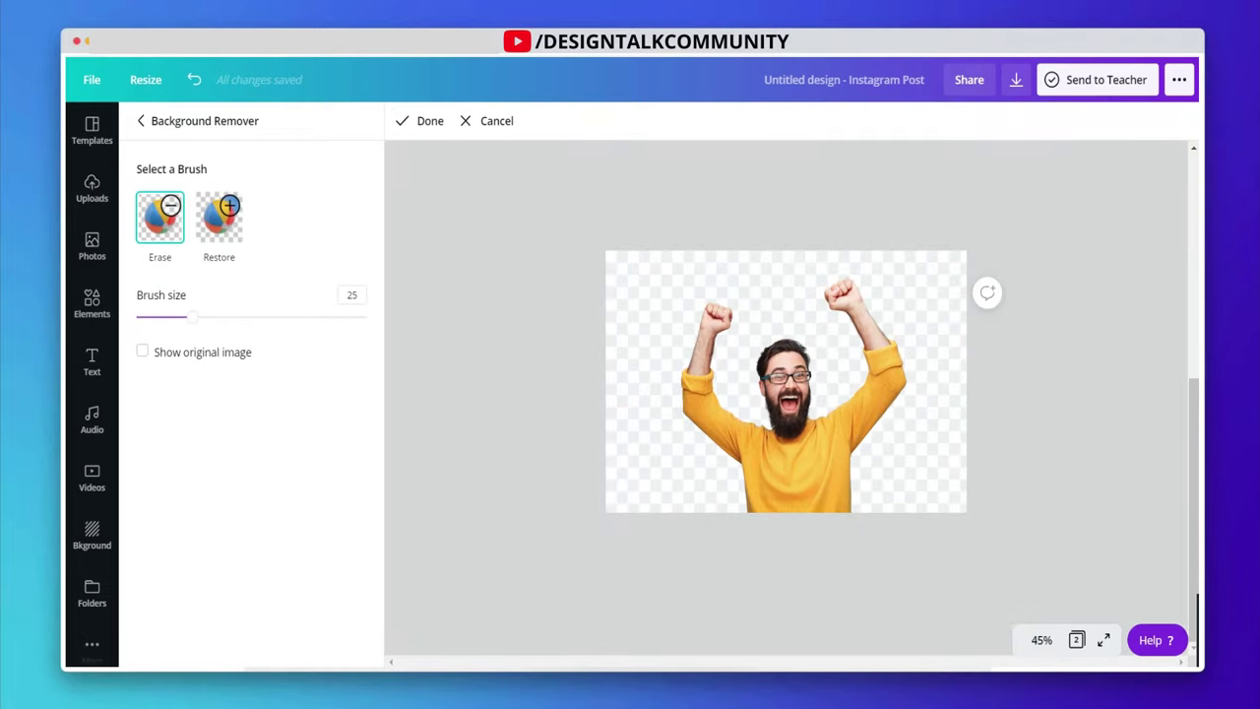
left_click(1046, 640)
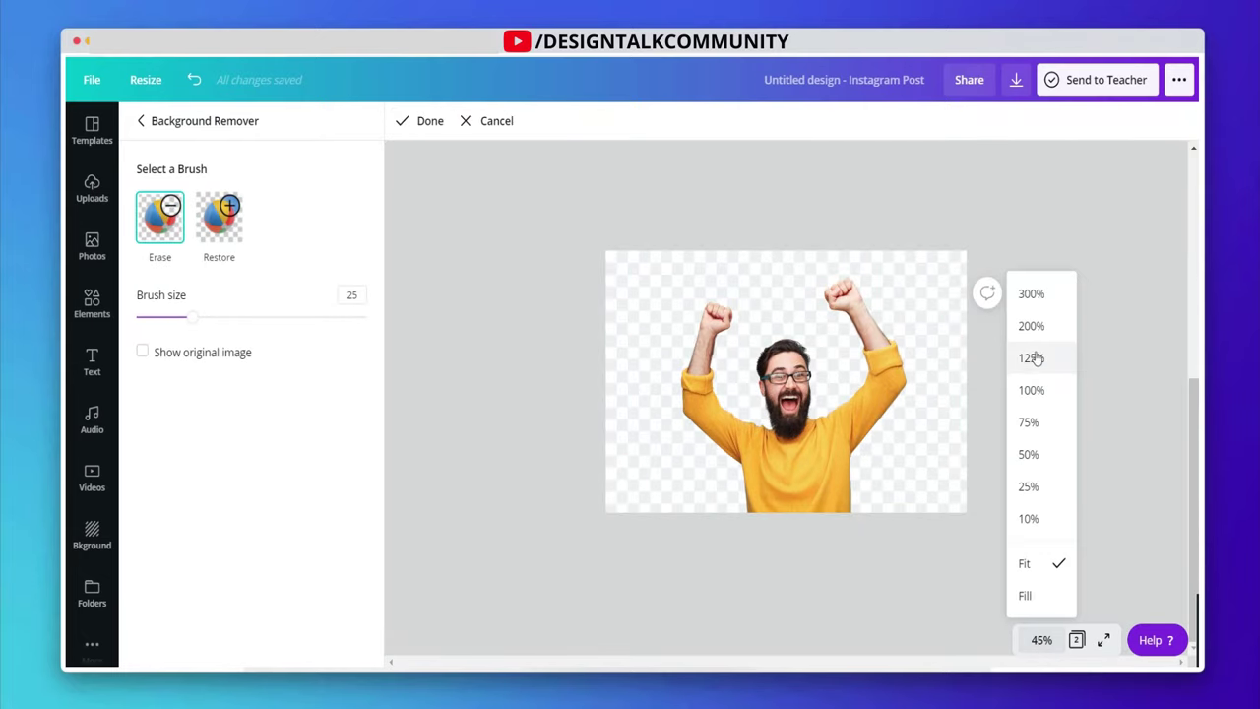
left_click(1030, 324)
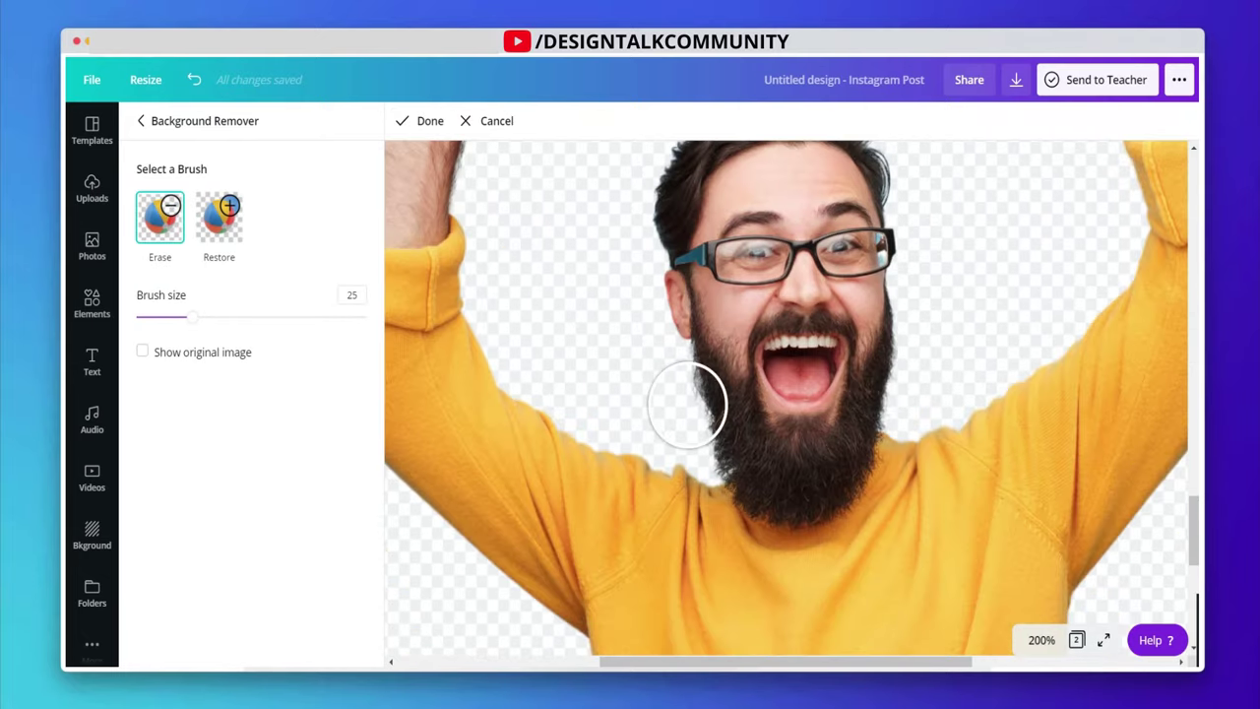
mouse_move(757, 455)
left_mouse_down()
mouse_move(795, 468)
mouse_move(845, 421)
mouse_move(823, 463)
mouse_move(764, 467)
mouse_move(799, 472)
mouse_move(831, 453)
mouse_move(806, 469)
mouse_move(824, 470)
mouse_move(837, 451)
mouse_move(812, 477)
mouse_move(768, 471)
mouse_move(886, 337)
mouse_move(869, 356)
mouse_move(880, 369)
mouse_move(740, 318)
mouse_move(698, 269)
mouse_move(731, 362)
mouse_move(843, 205)
mouse_move(680, 143)
mouse_move(886, 300)
left_mouse_up()
Step: Set the zoom to 125% and shrink the Erase brush size to 6
left_click(1041, 640)
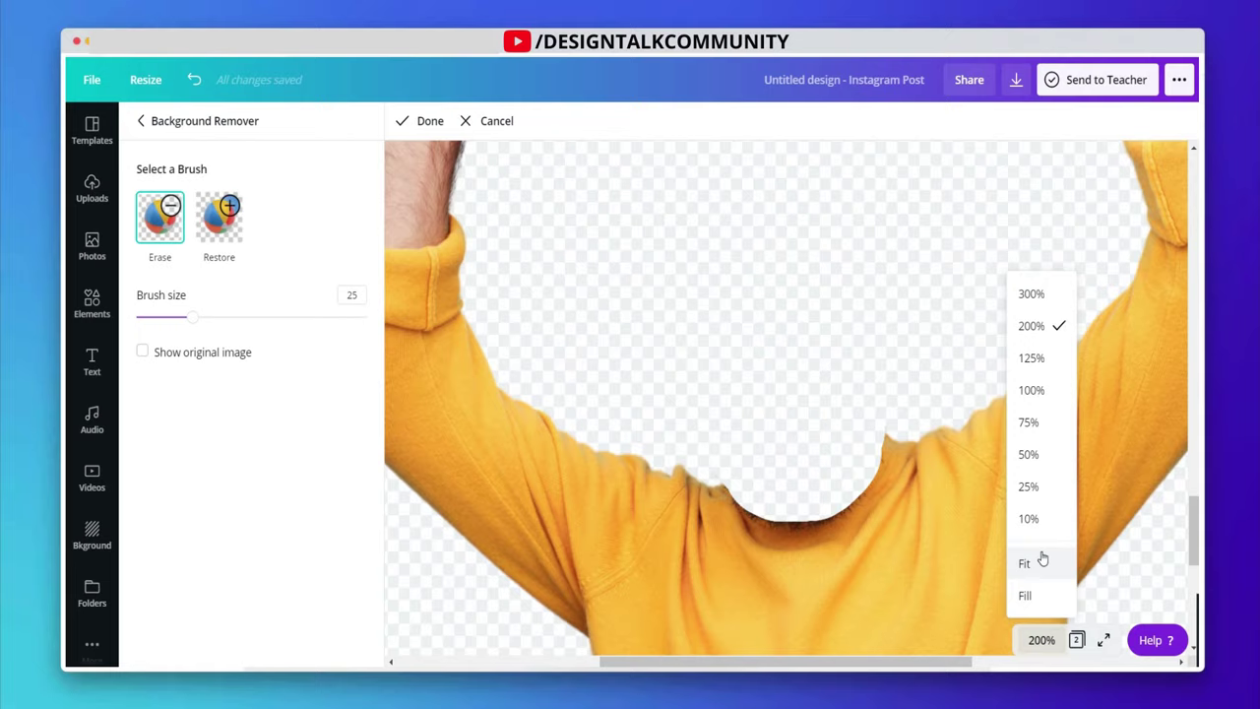
left_click(1032, 560)
left_click(1042, 639)
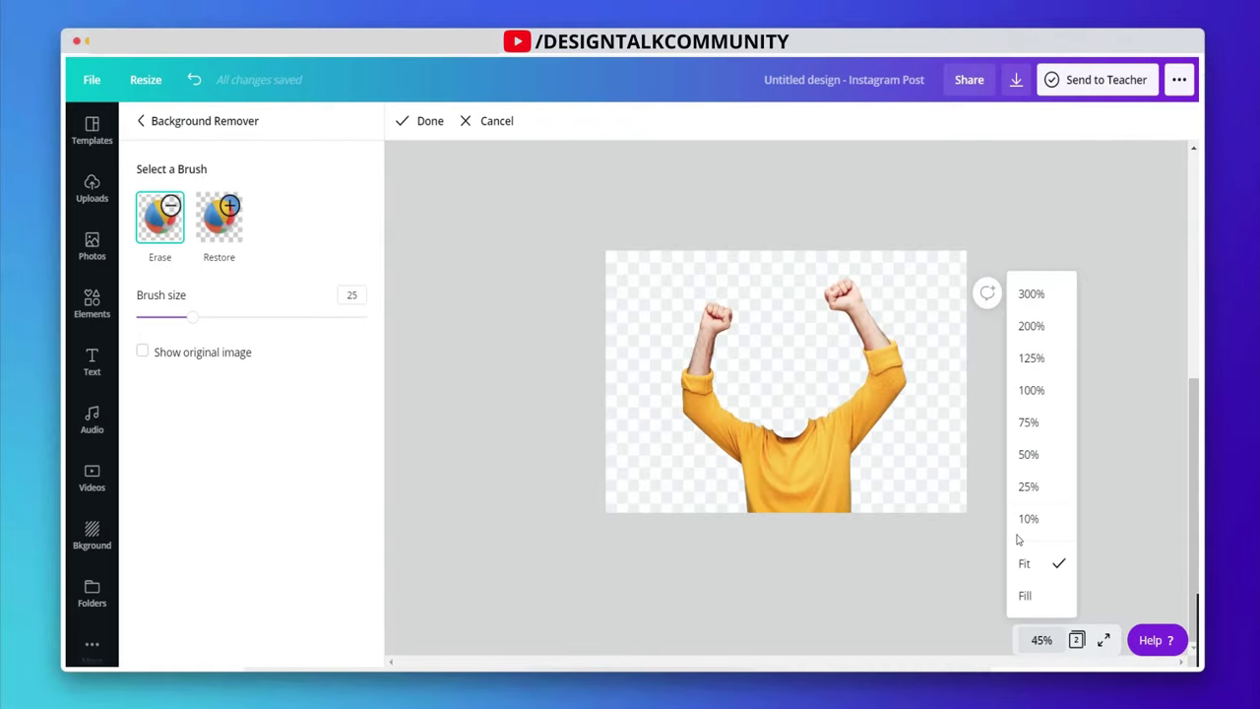
left_click(1033, 357)
left_click_drag(200, 318, 145, 317)
Step: At 200% zoom, erase the bare forearms above the sweater cuffs
left_click(1041, 640)
left_click(1034, 327)
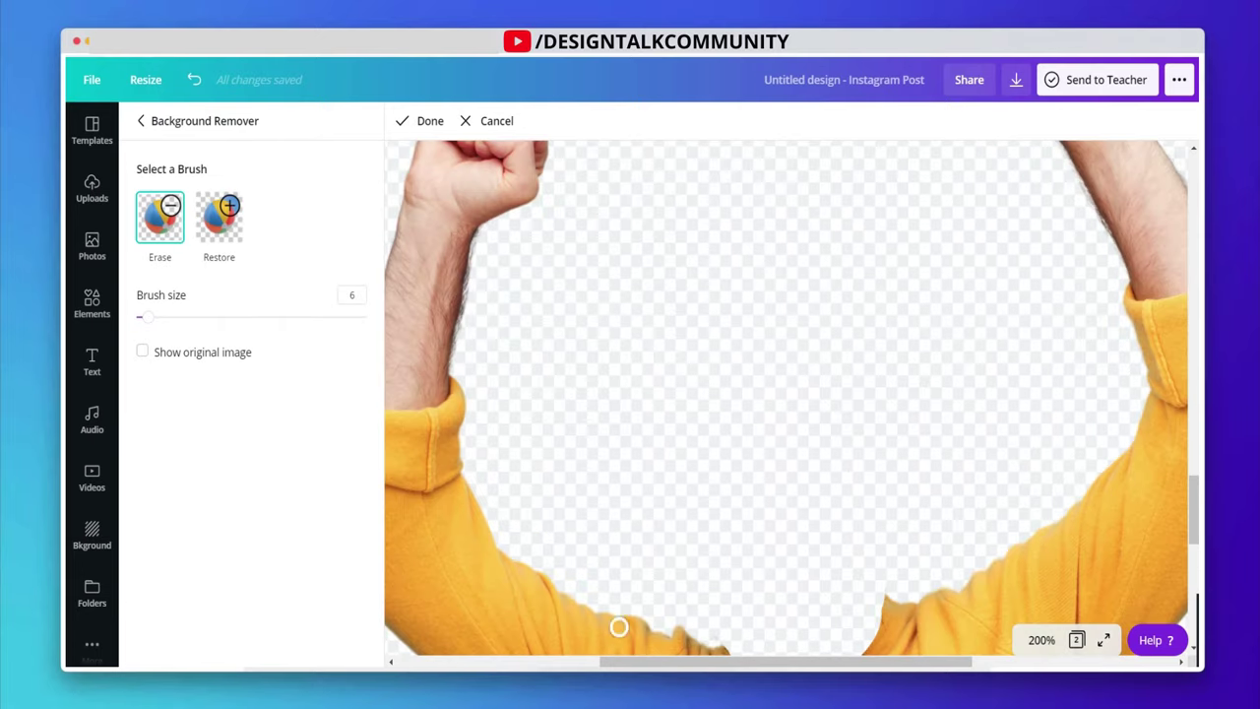
scroll(573, 391, "left", 3)
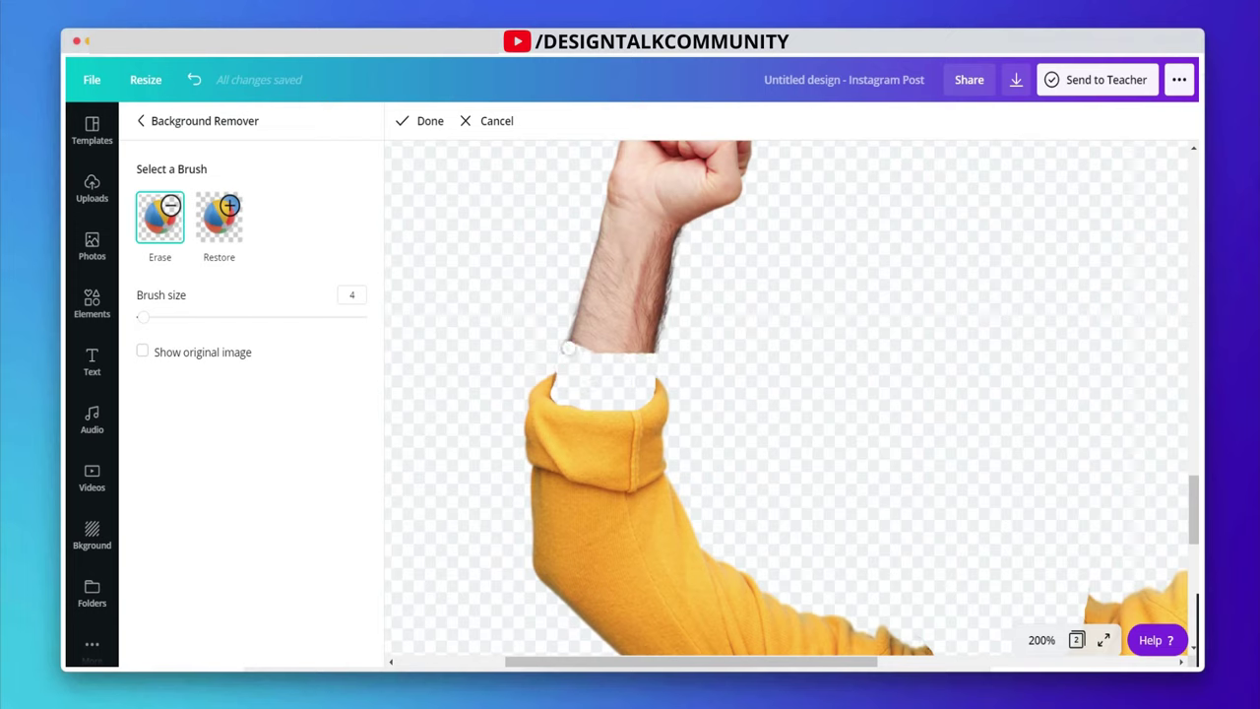
left_click_drag(568, 349, 652, 344)
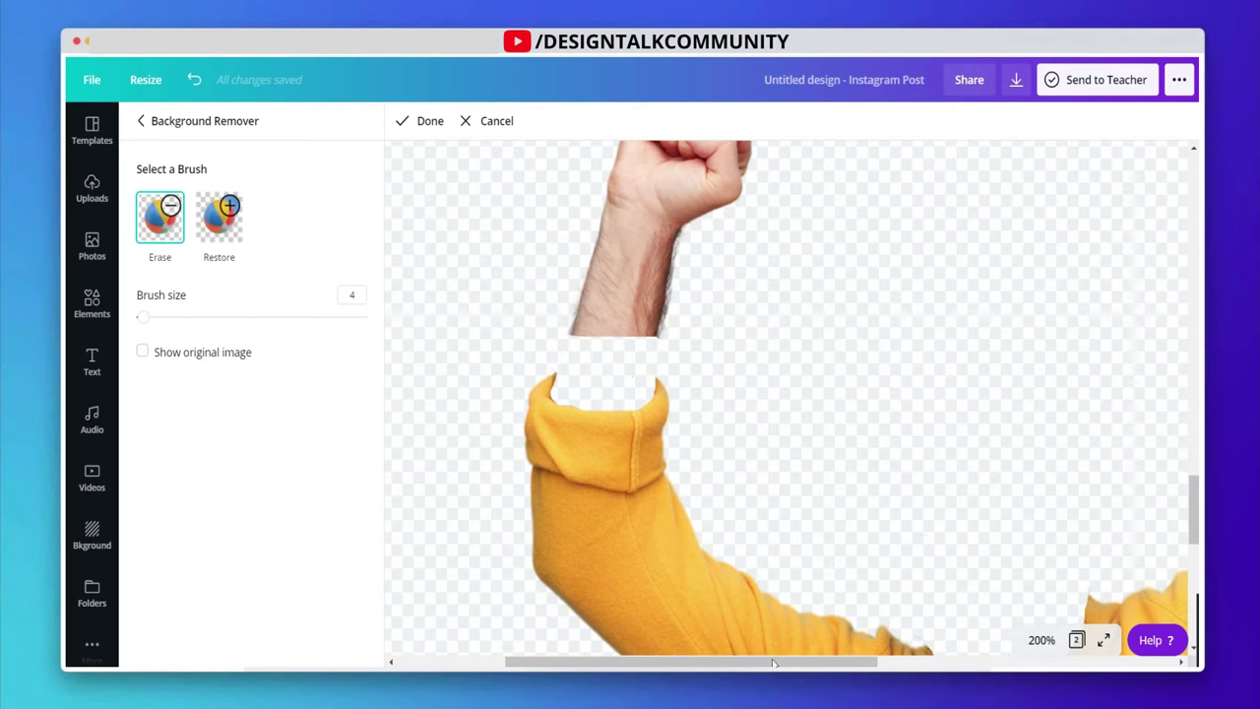
left_click_drag(773, 662, 1068, 662)
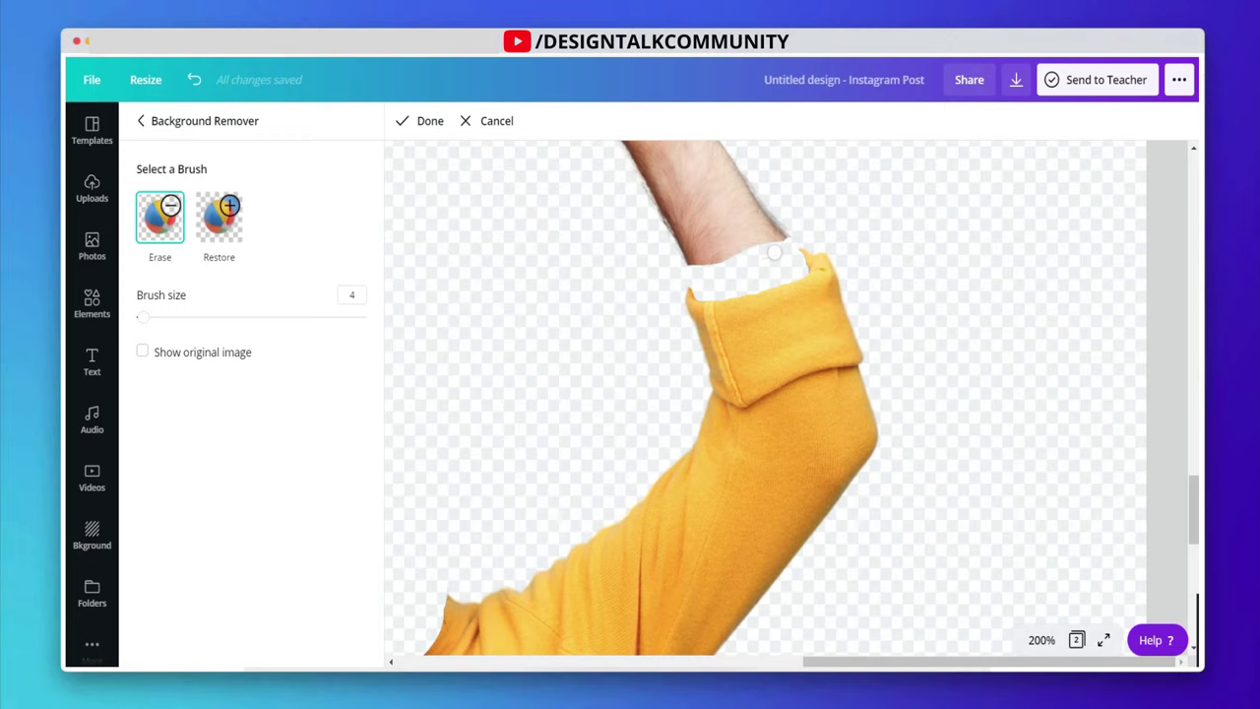
Step: Fit the image in view, then zoom back to 200% to check the sweater
left_click(1042, 640)
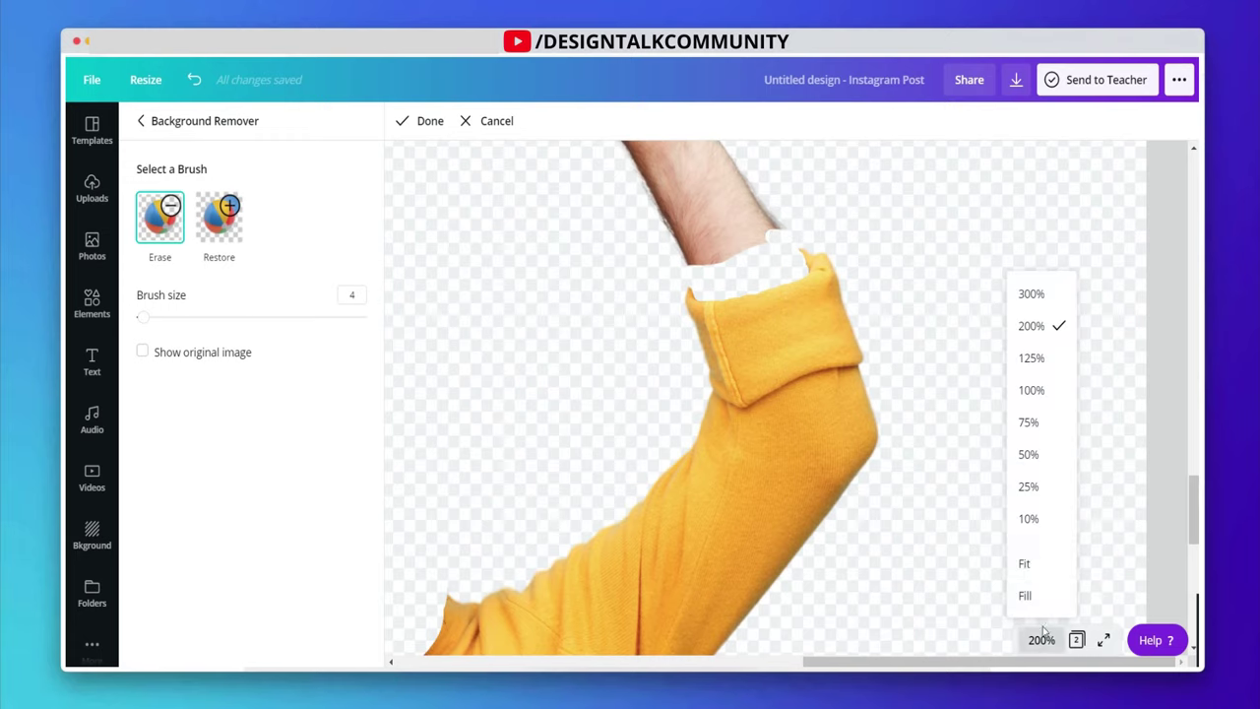
left_click(1046, 559)
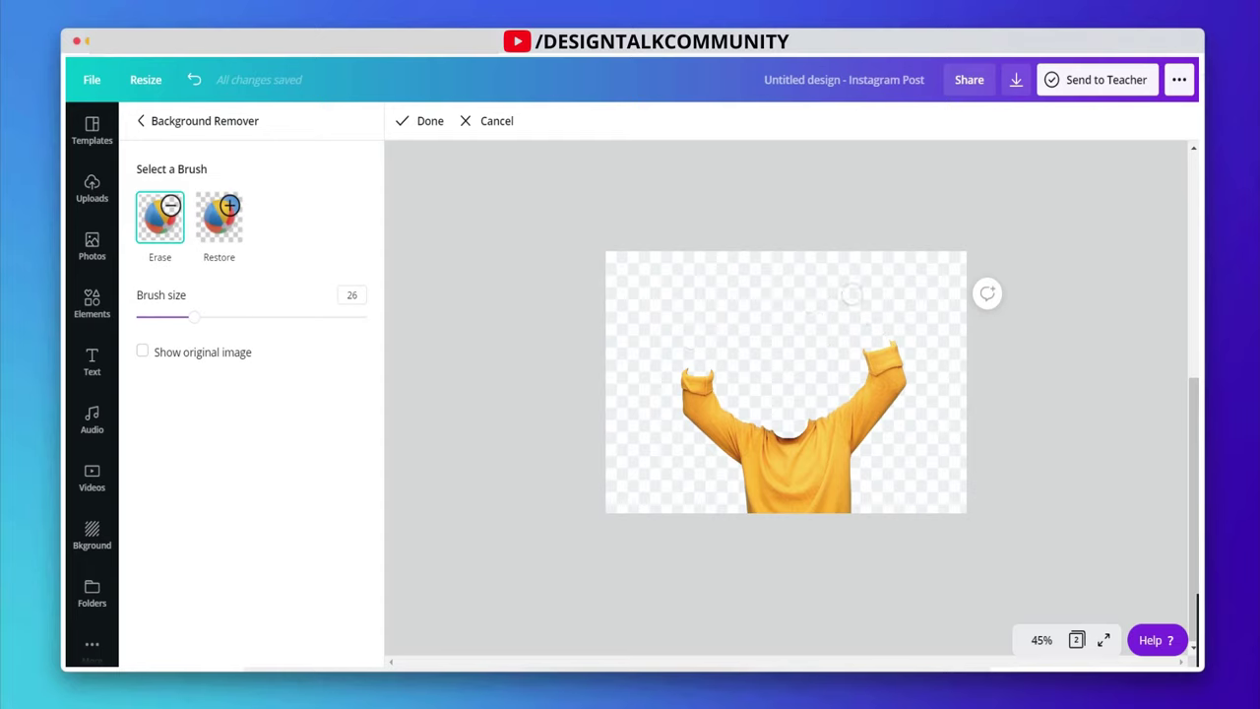
left_click(1041, 640)
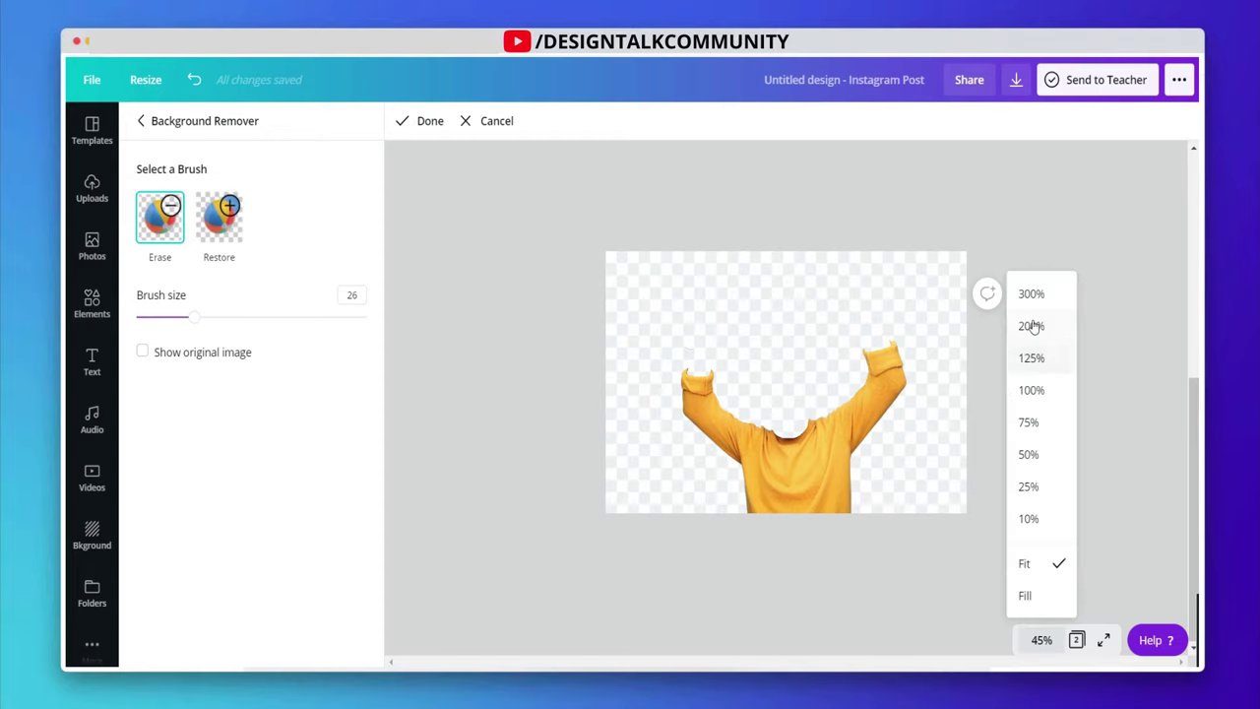
left_click(1035, 325)
scroll(774, 404, "down", 1)
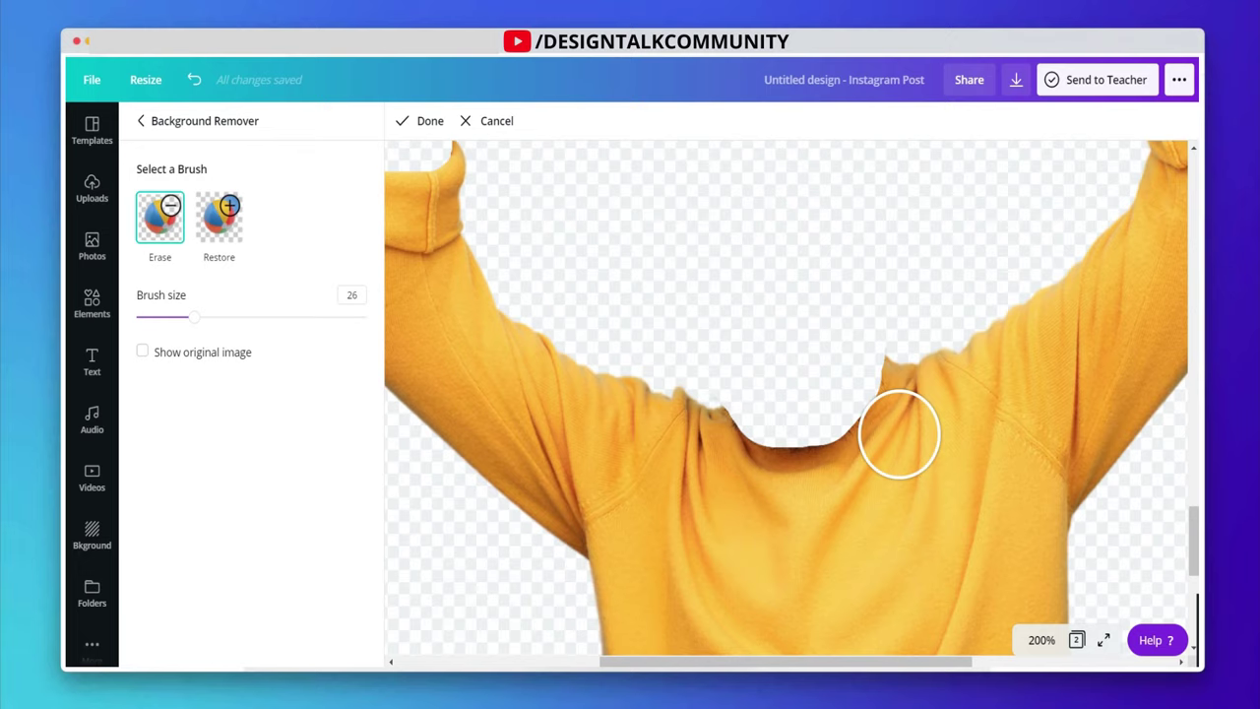
left_click(1041, 640)
Step: Finish the background removal and trim the empty space around the sweater cut-out
left_click(1025, 563)
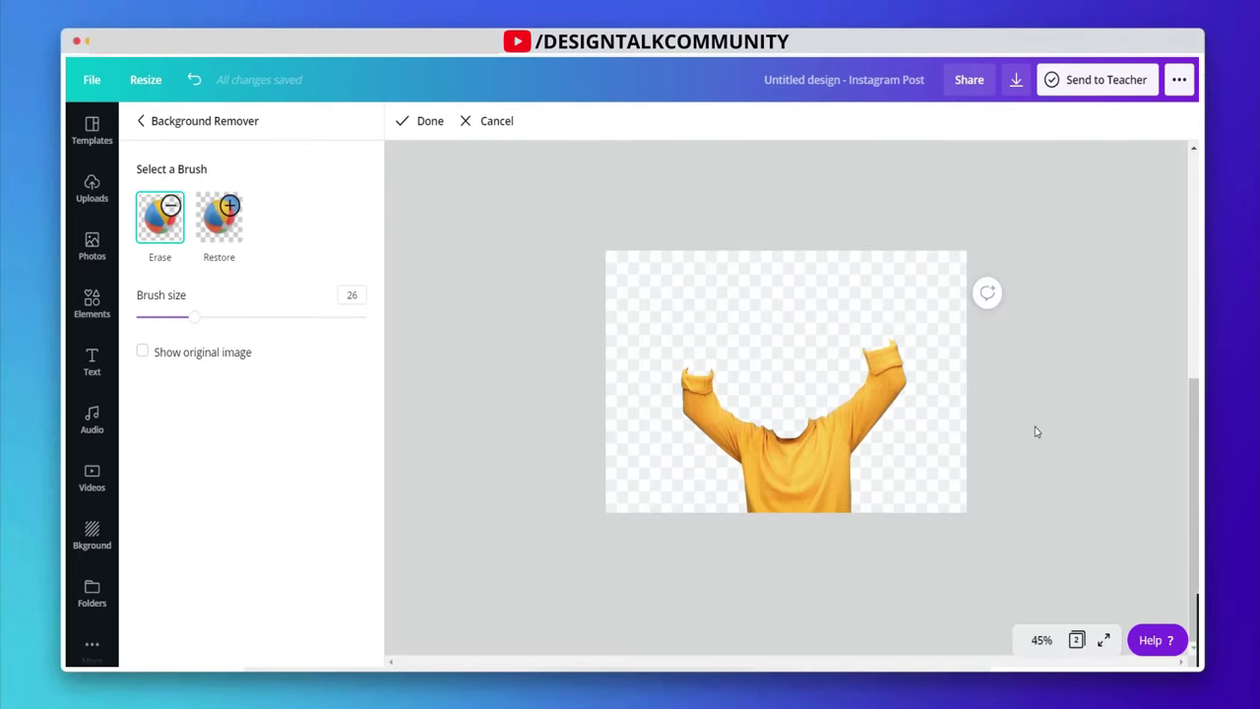
left_click(421, 121)
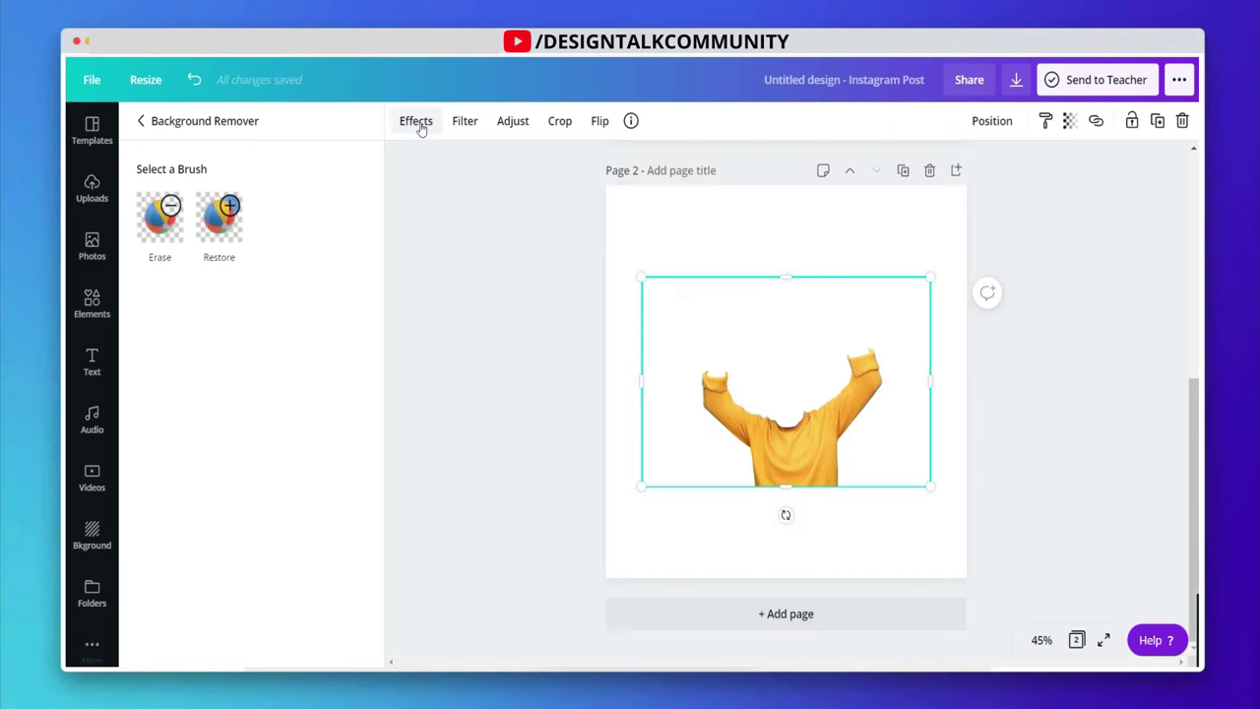
left_click_drag(931, 383, 890, 383)
left_click_drag(751, 275, 751, 342)
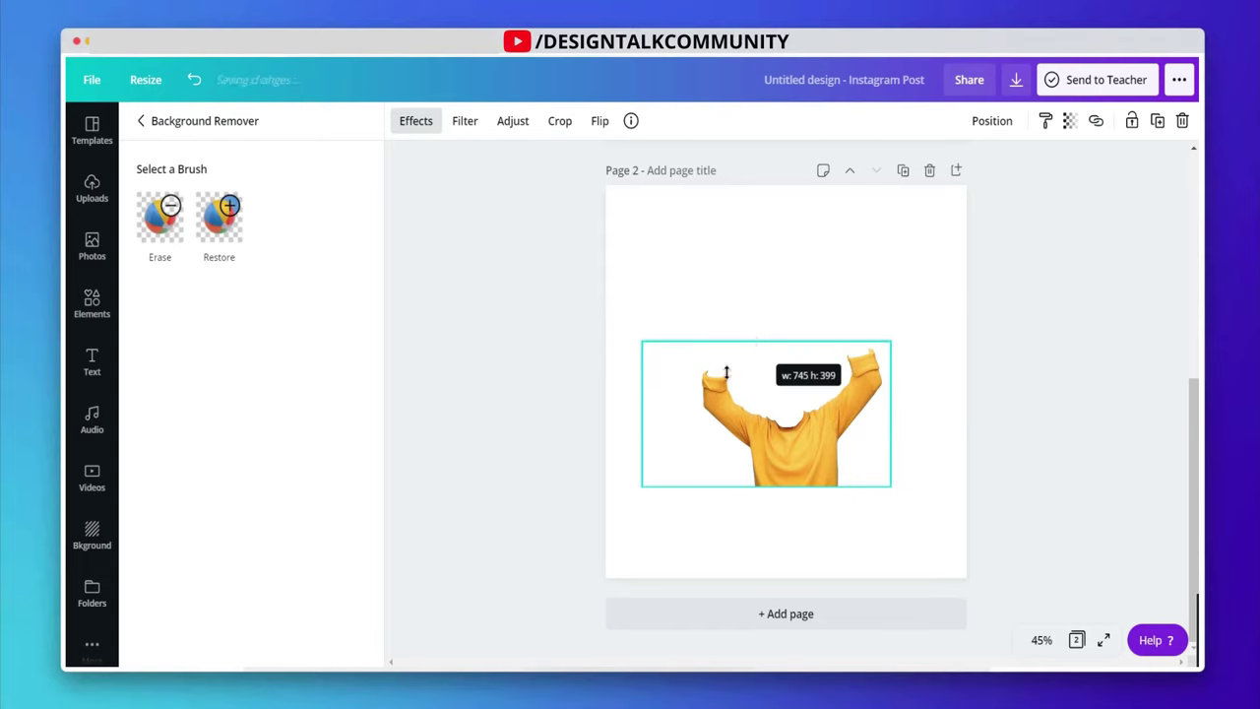
left_click_drag(644, 411, 694, 413)
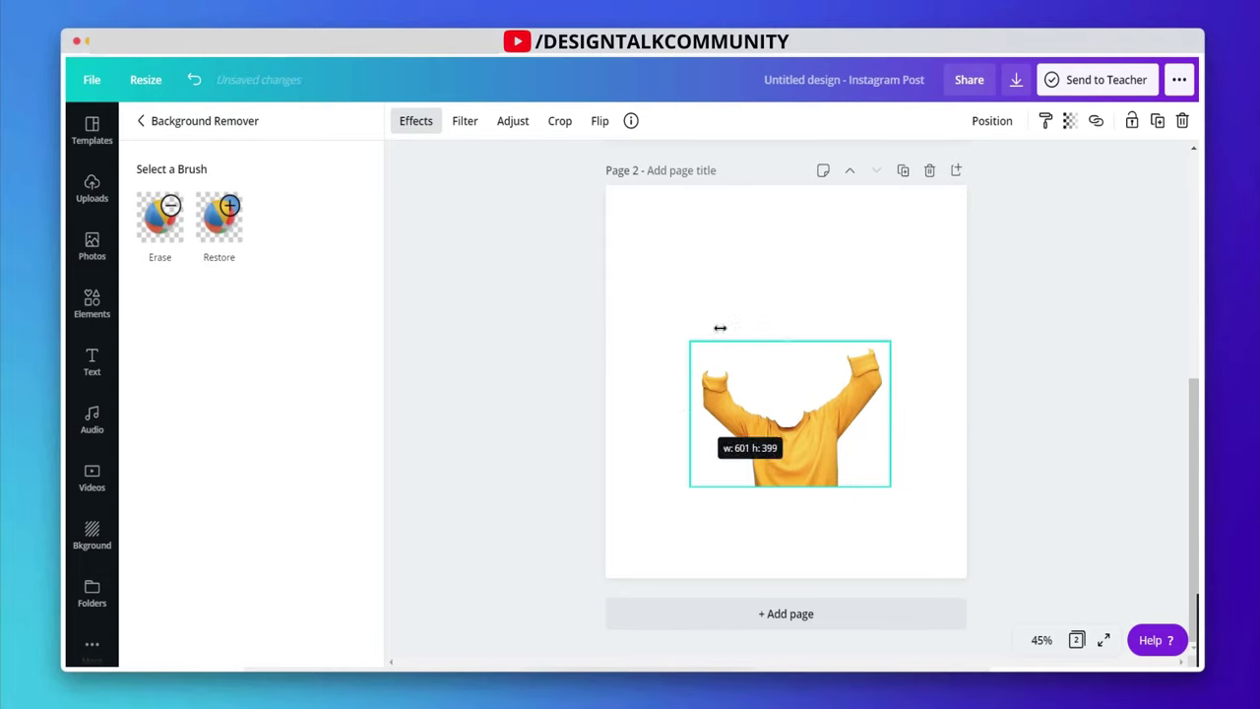
Step: Enlarge the sweater cut-out and centre it along the bottom of page 2
left_click_drag(689, 341, 590, 200)
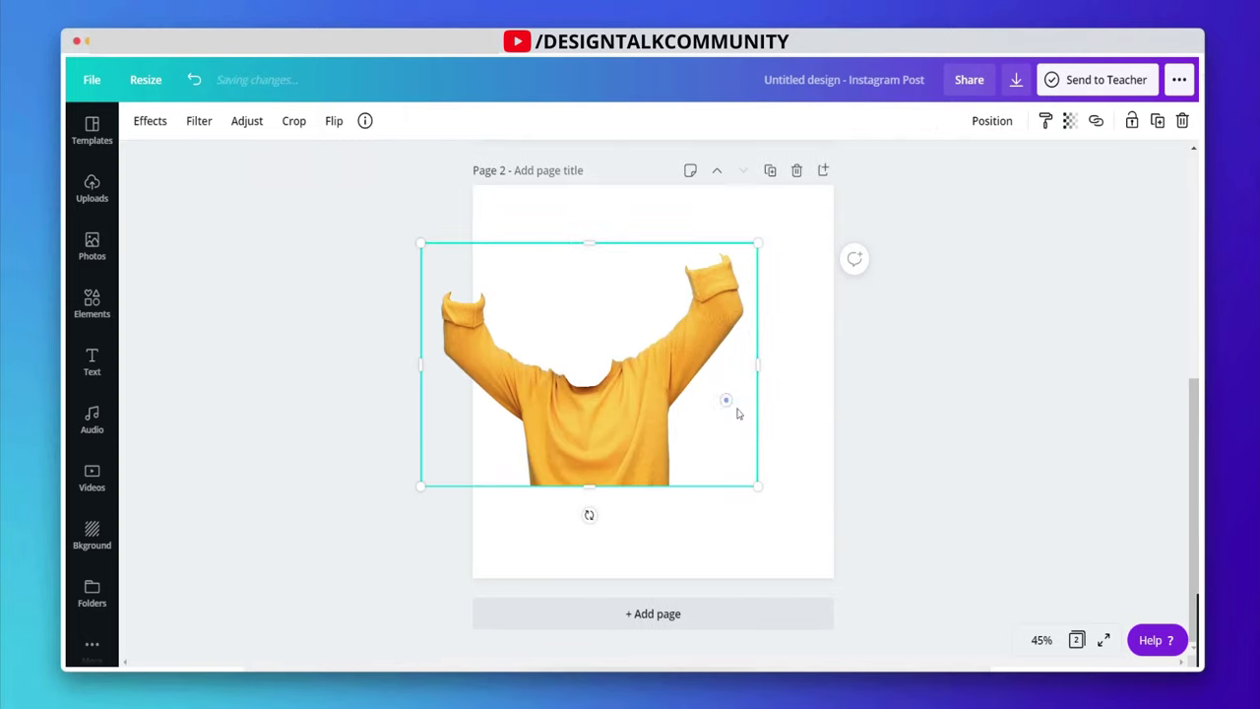
left_click_drag(737, 413, 780, 465)
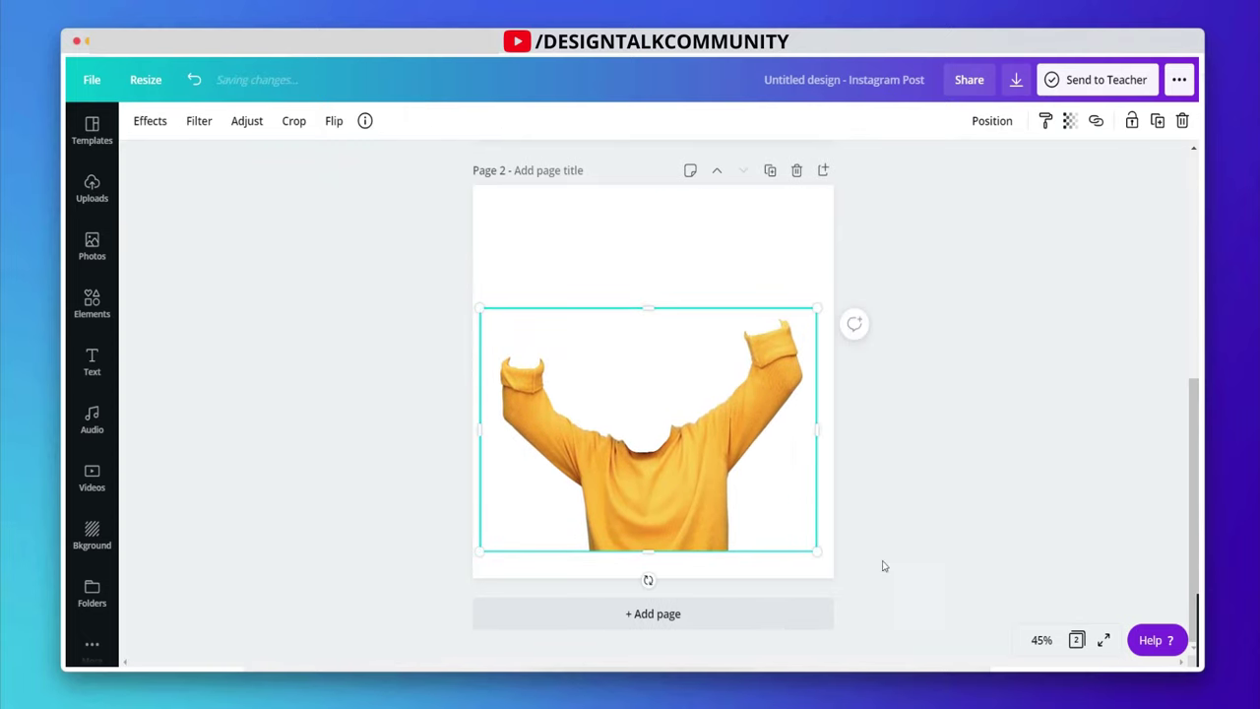
left_click_drag(475, 429, 489, 430)
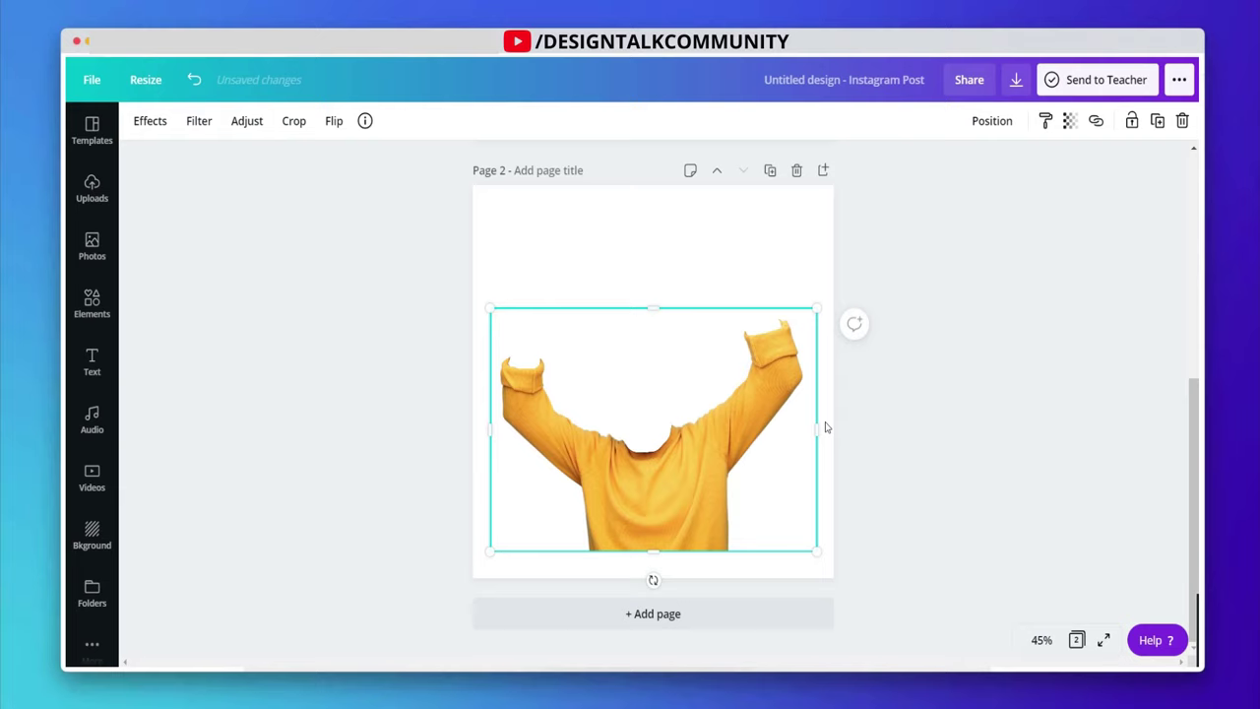
left_click_drag(821, 427, 812, 429)
left_click_drag(813, 550, 827, 563)
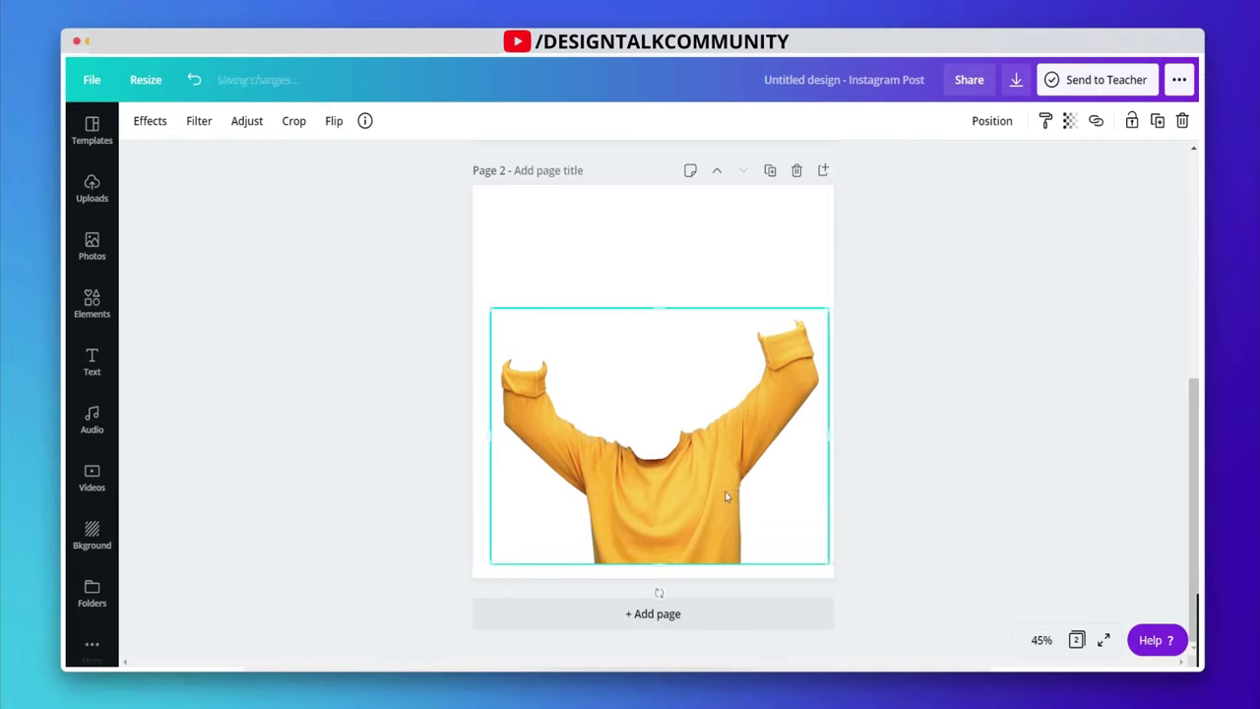
left_click_drag(738, 490, 723, 490)
left_click_drag(678, 422, 690, 428)
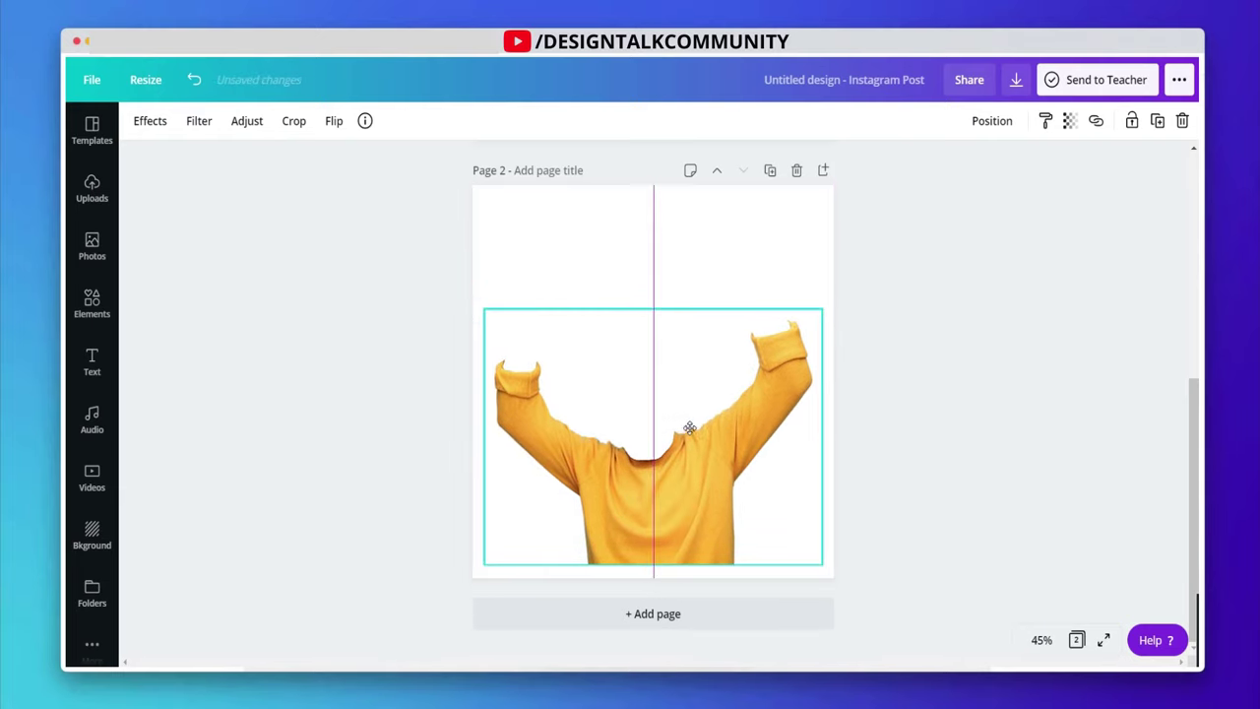
left_click(948, 284)
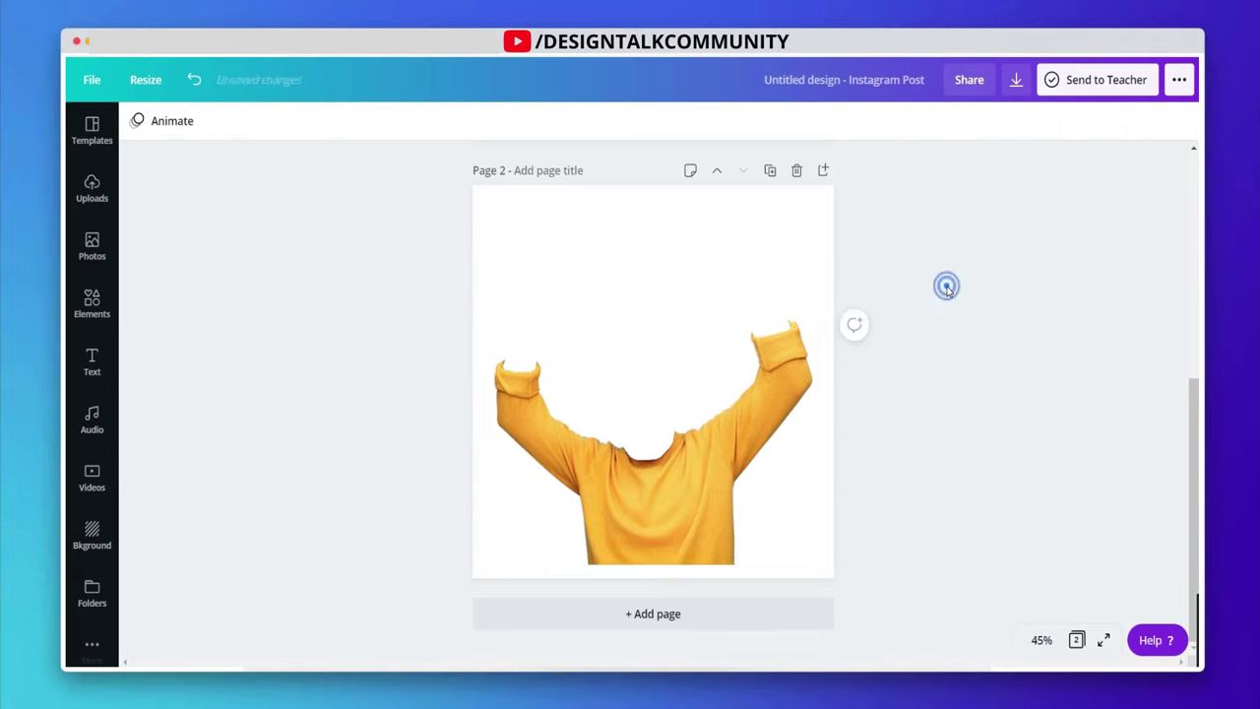
Step: Download only Page 2 as a PNG with a transparent background
left_click(1017, 83)
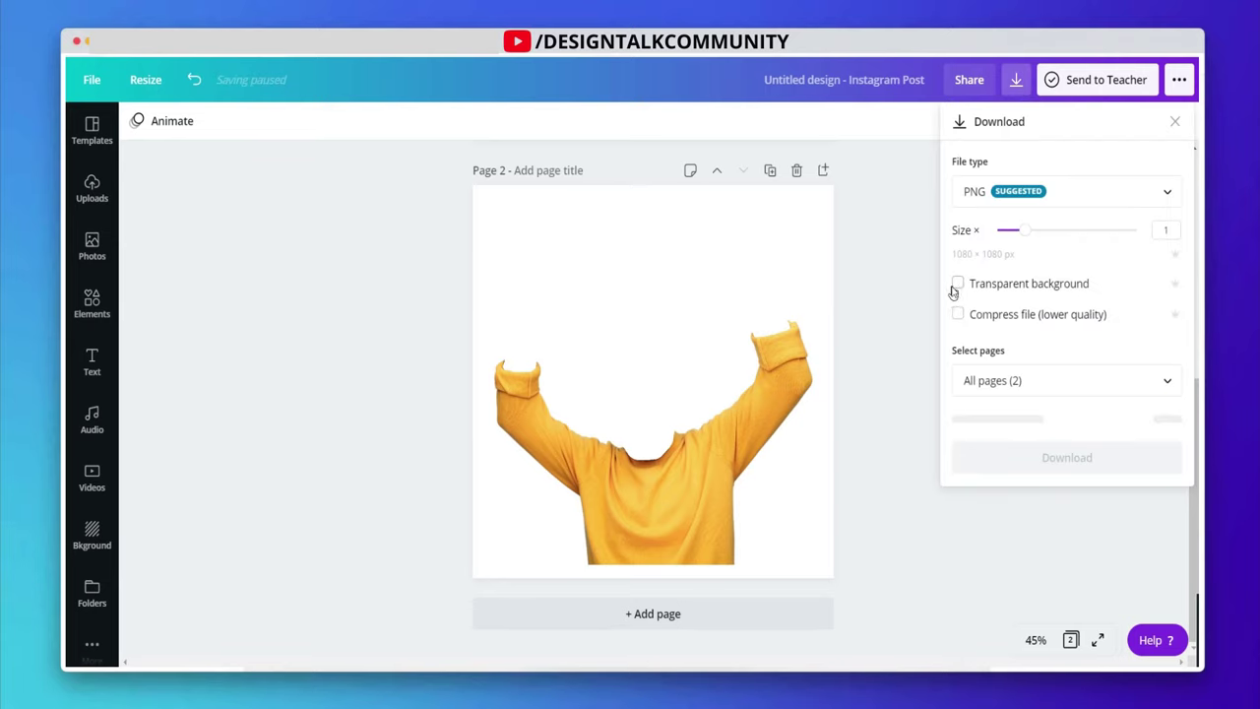
left_click(992, 380)
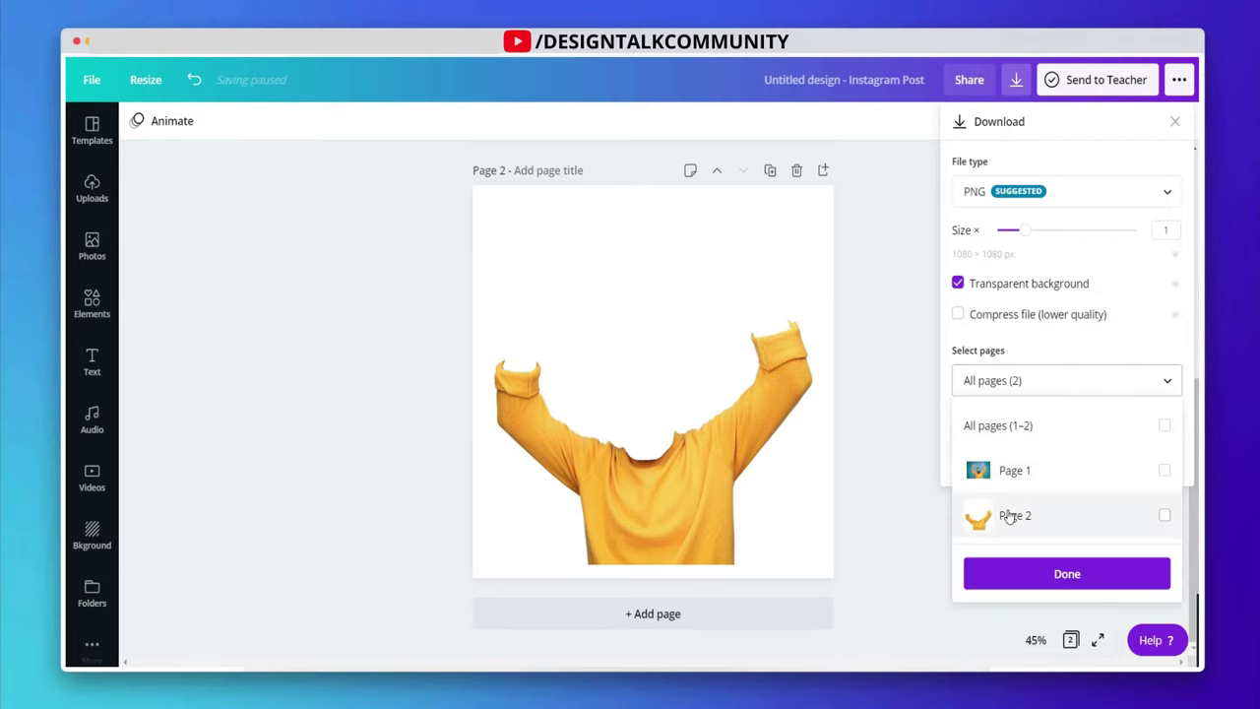
left_click(1012, 516)
left_click(1063, 581)
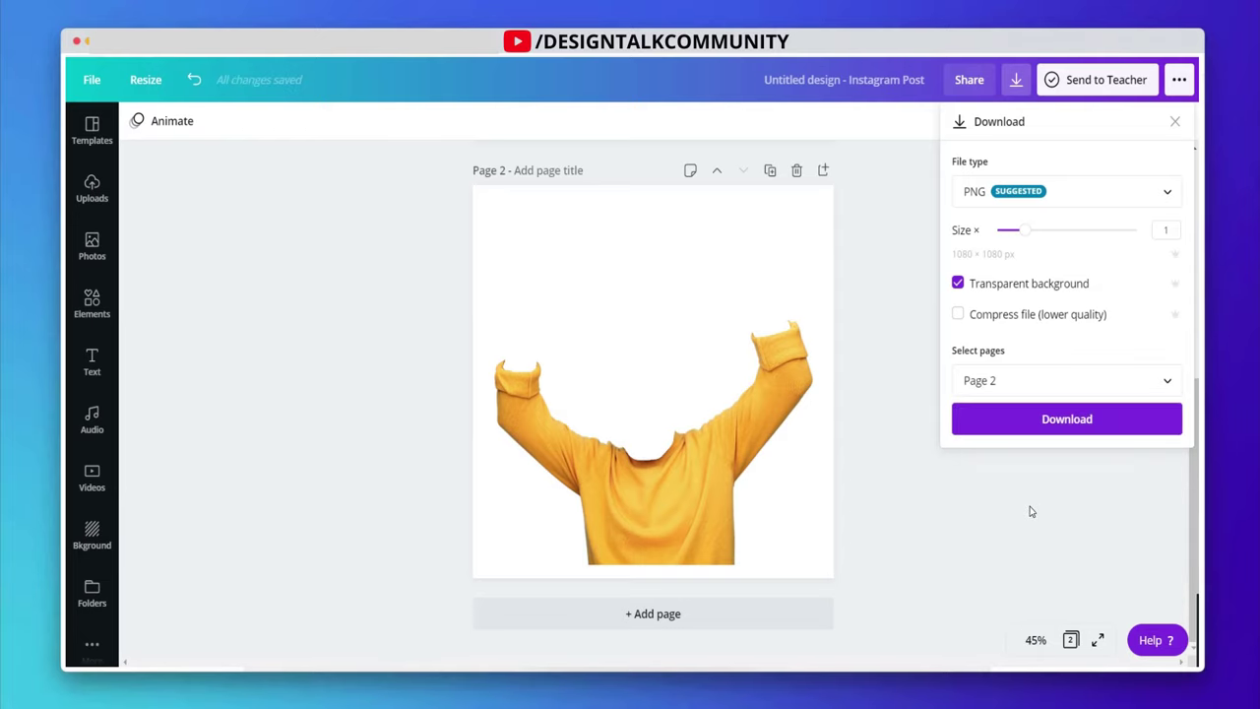
left_click(1019, 413)
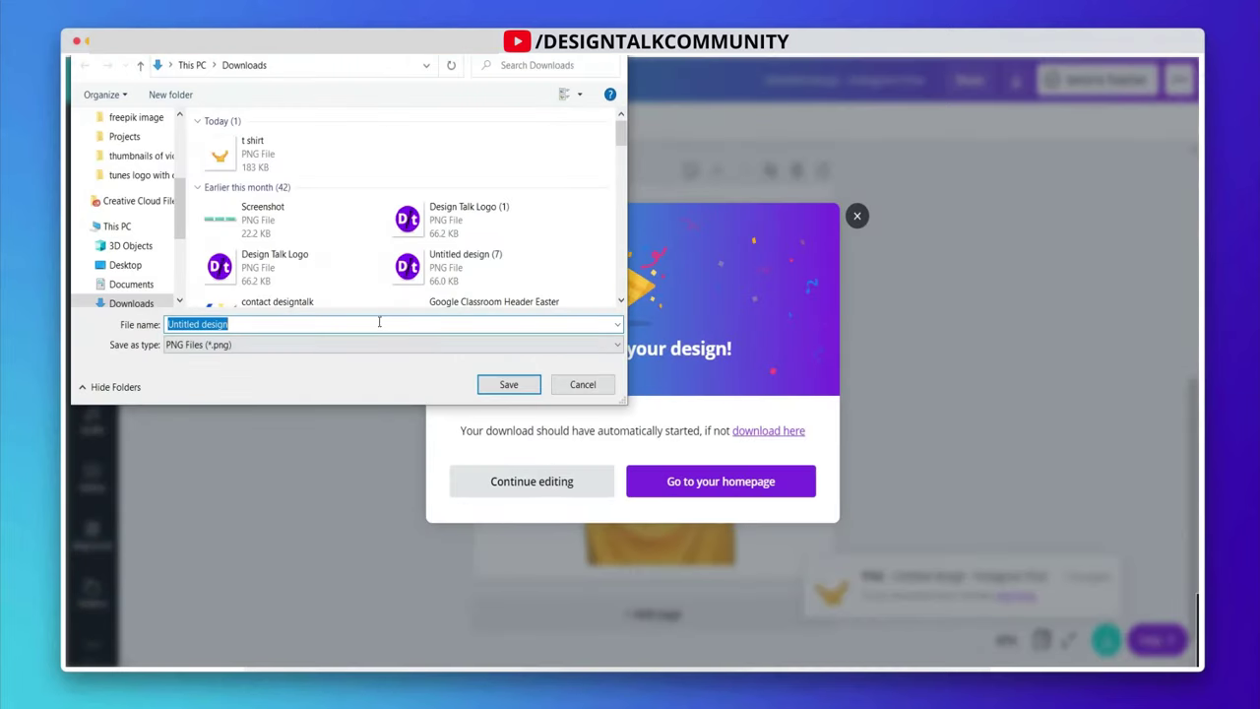
Step: Save the PNG as 't shirt.png' in Downloads, replacing the old file
type("t shirt")
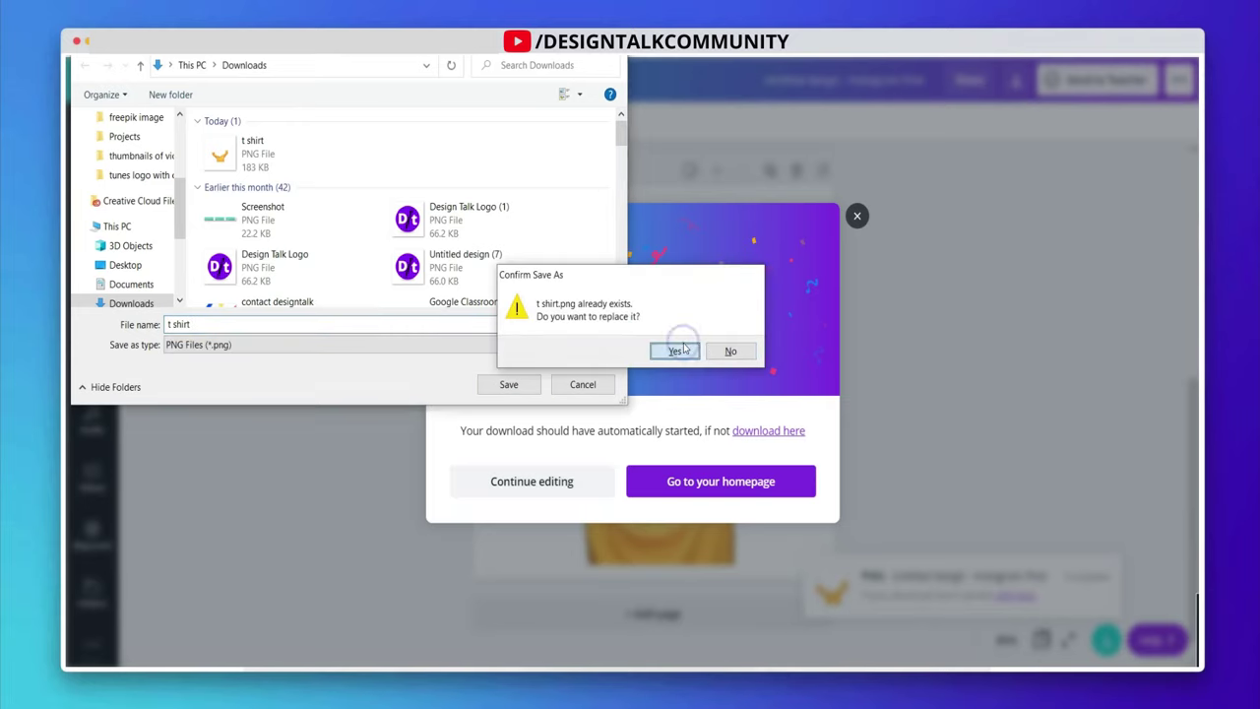
left_click(676, 352)
left_click(501, 479)
Step: Delete page 2 and set the cheering-man photo as the page background
scroll(930, 478, "up", 3)
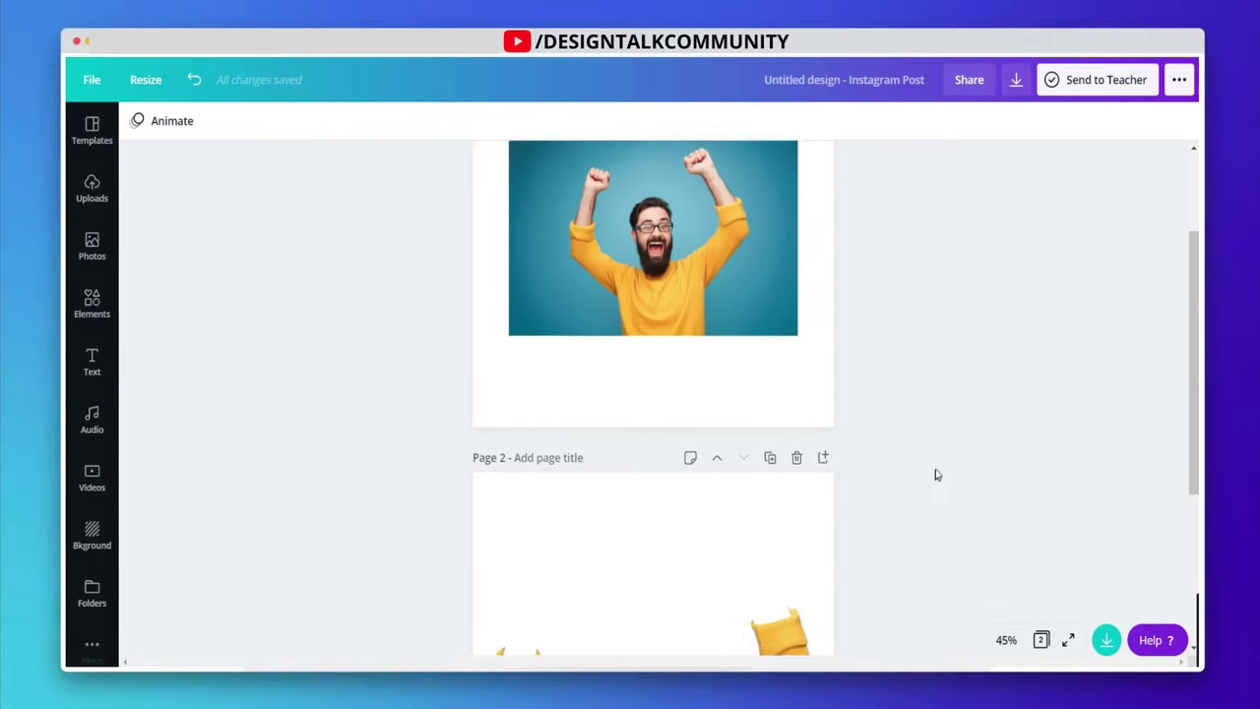
scroll(936, 472, "down", 2)
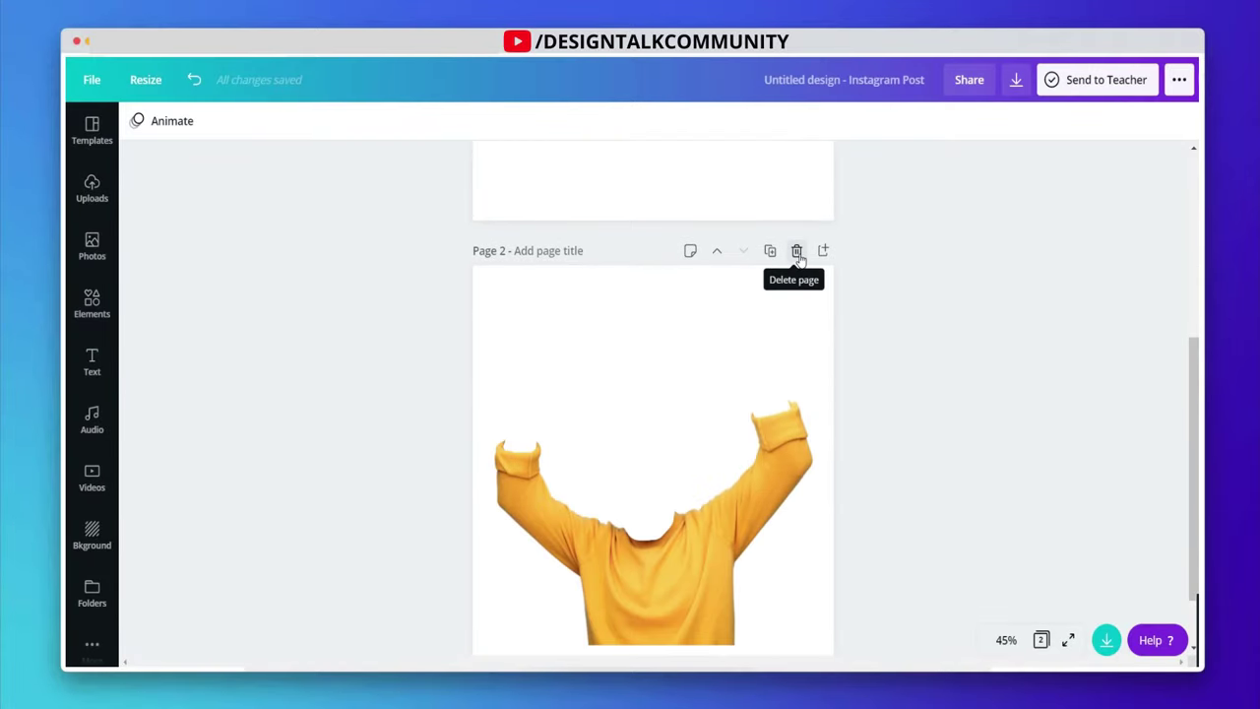
left_click(797, 252)
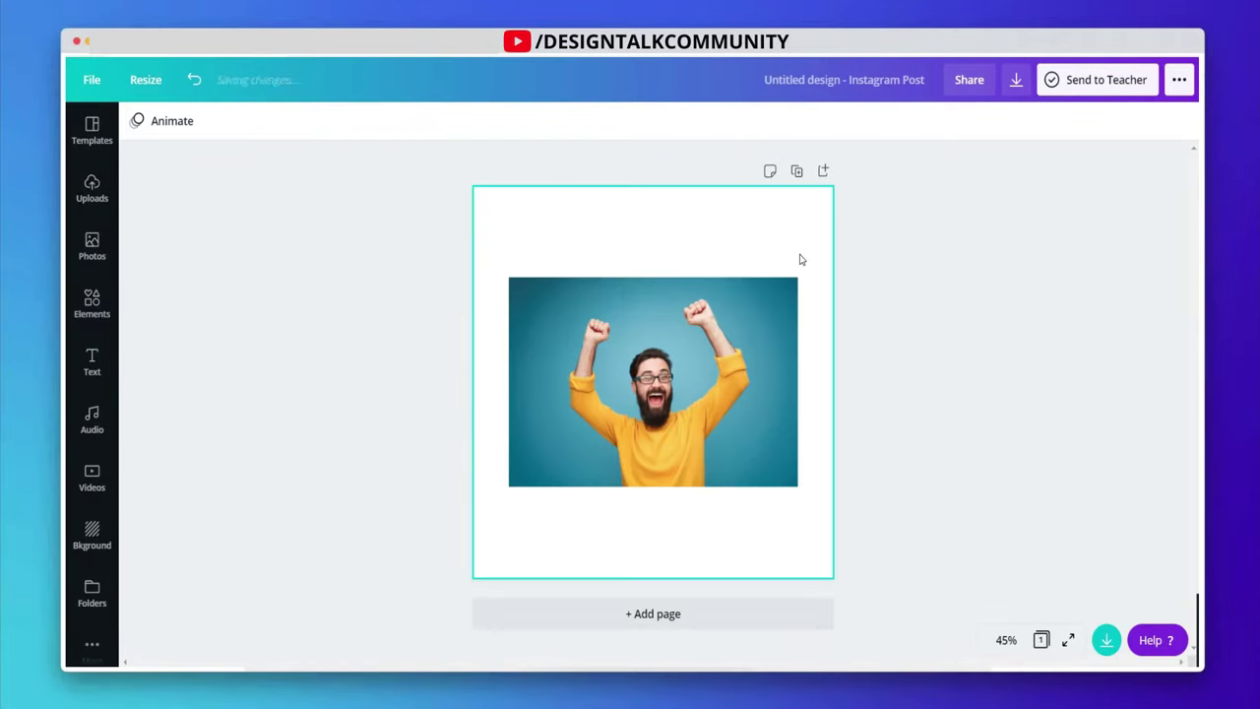
left_click(587, 413)
right_click(586, 419)
left_click(679, 643)
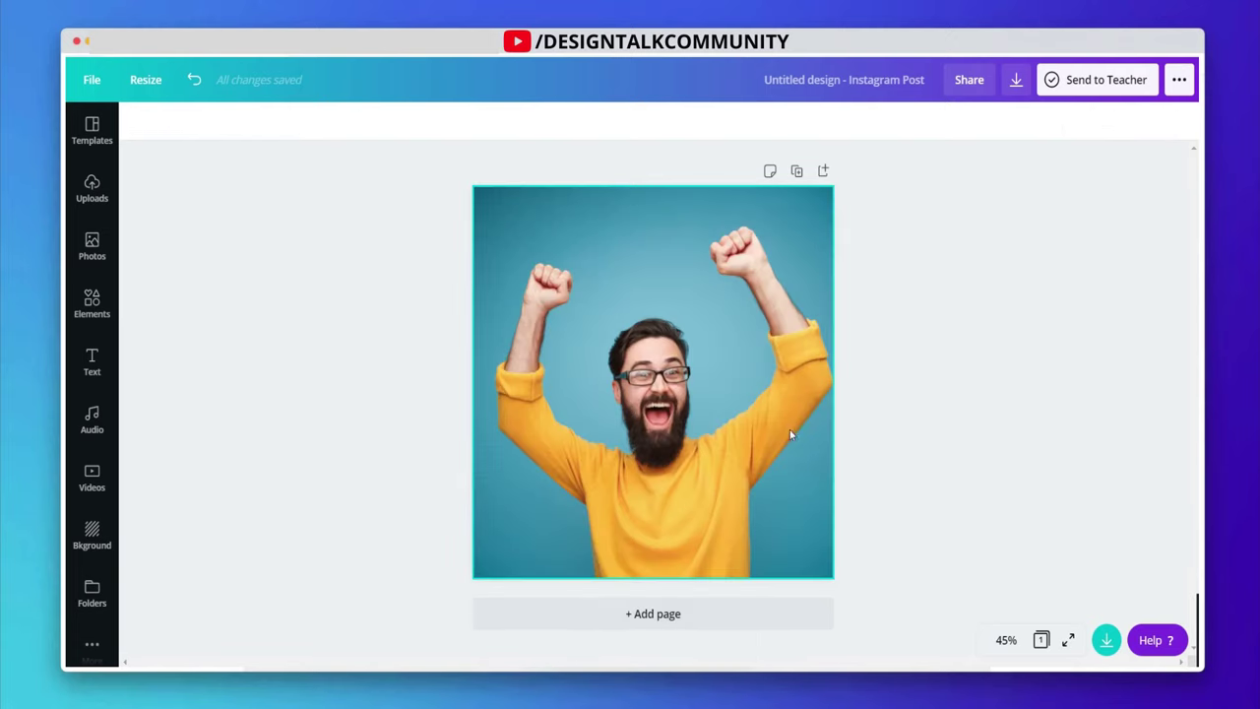
left_click(905, 403)
Step: Upload the 't shirt' sweater PNG from the computer to Uploads
left_click(92, 189)
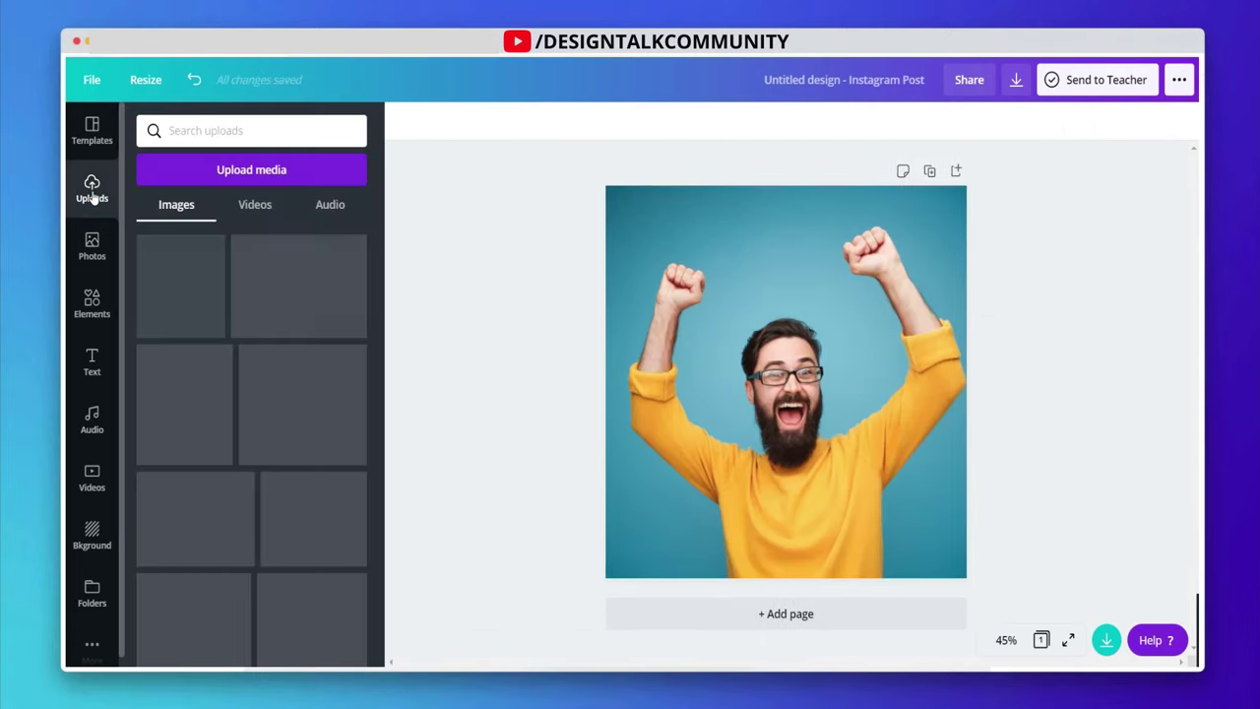
left_click(222, 172)
double_click(289, 161)
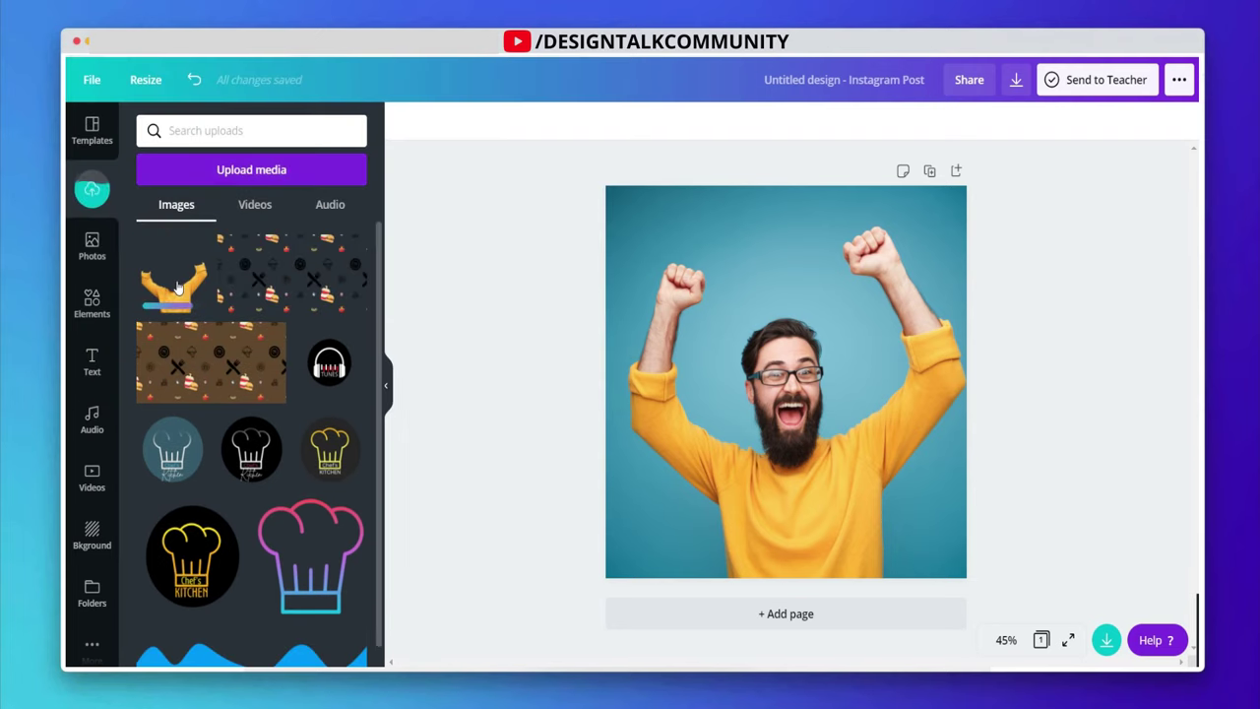
Step: Add the sweater cut-out, trim its edges and position it over the man's torso
left_click(175, 286)
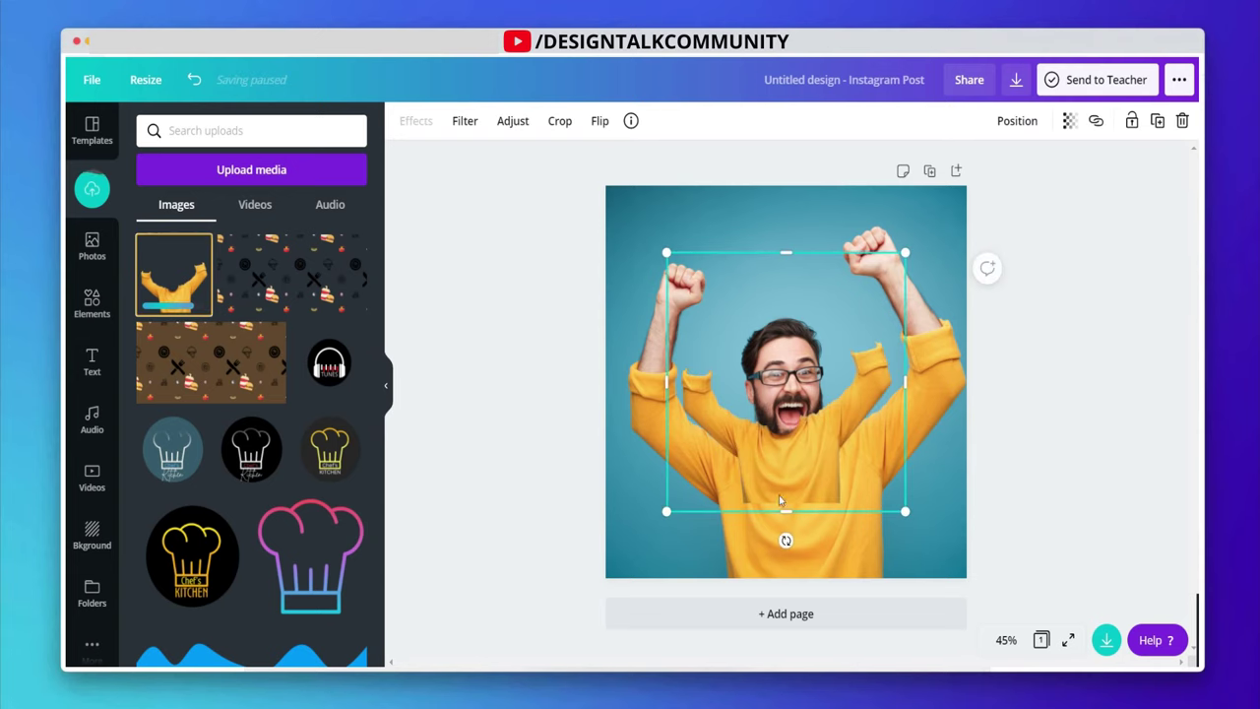
left_click_drag(786, 511, 785, 505)
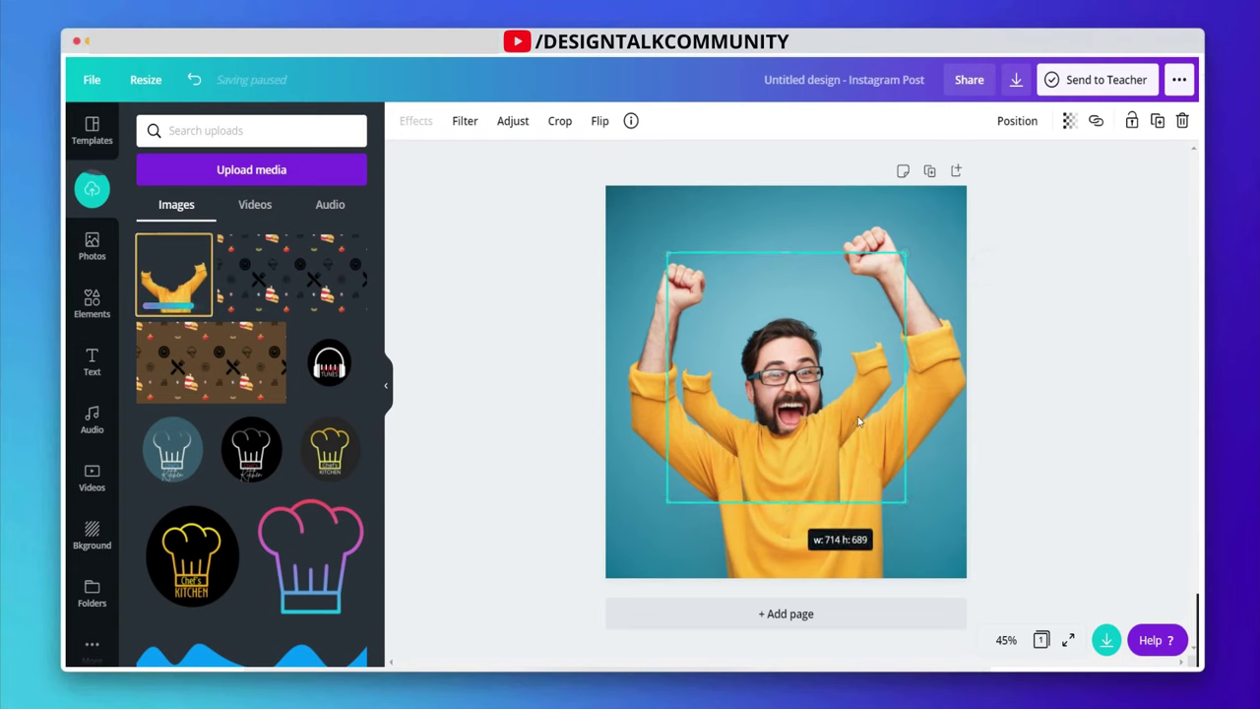
left_click_drag(905, 377, 899, 378)
left_click_drag(667, 377, 678, 387)
left_click_drag(800, 254, 767, 372)
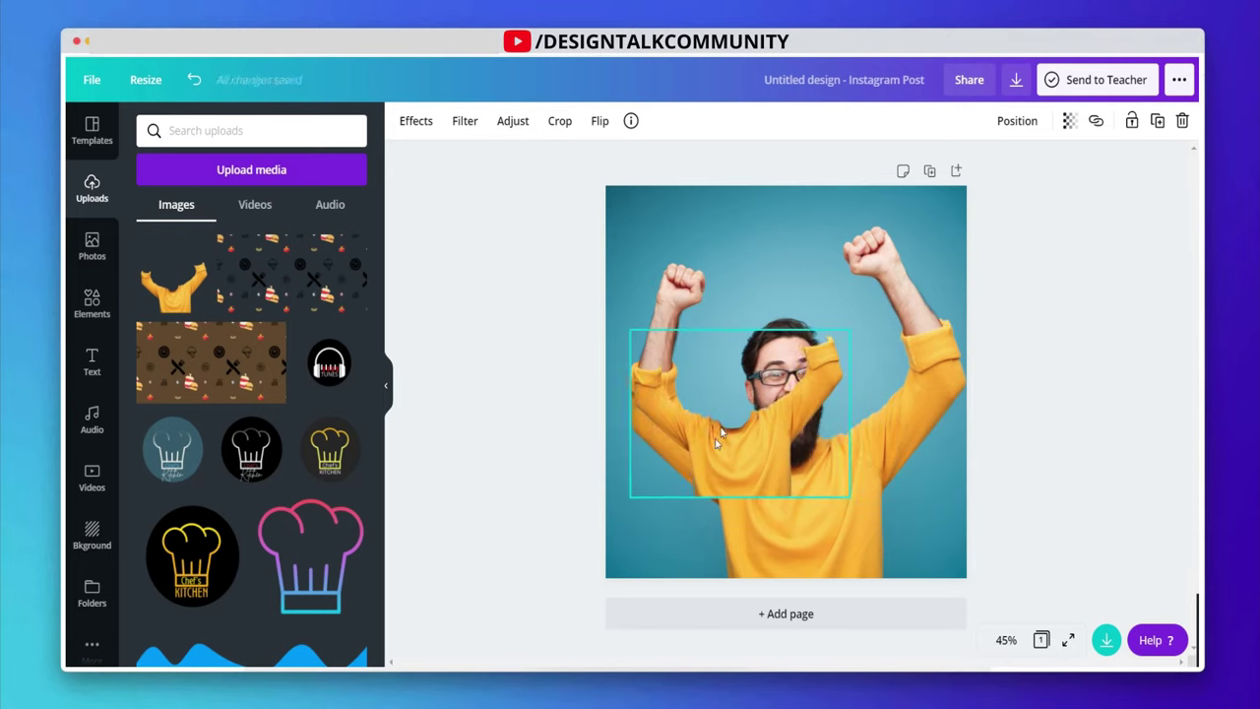
left_click_drag(720, 433, 719, 434)
left_click_drag(626, 497, 625, 500)
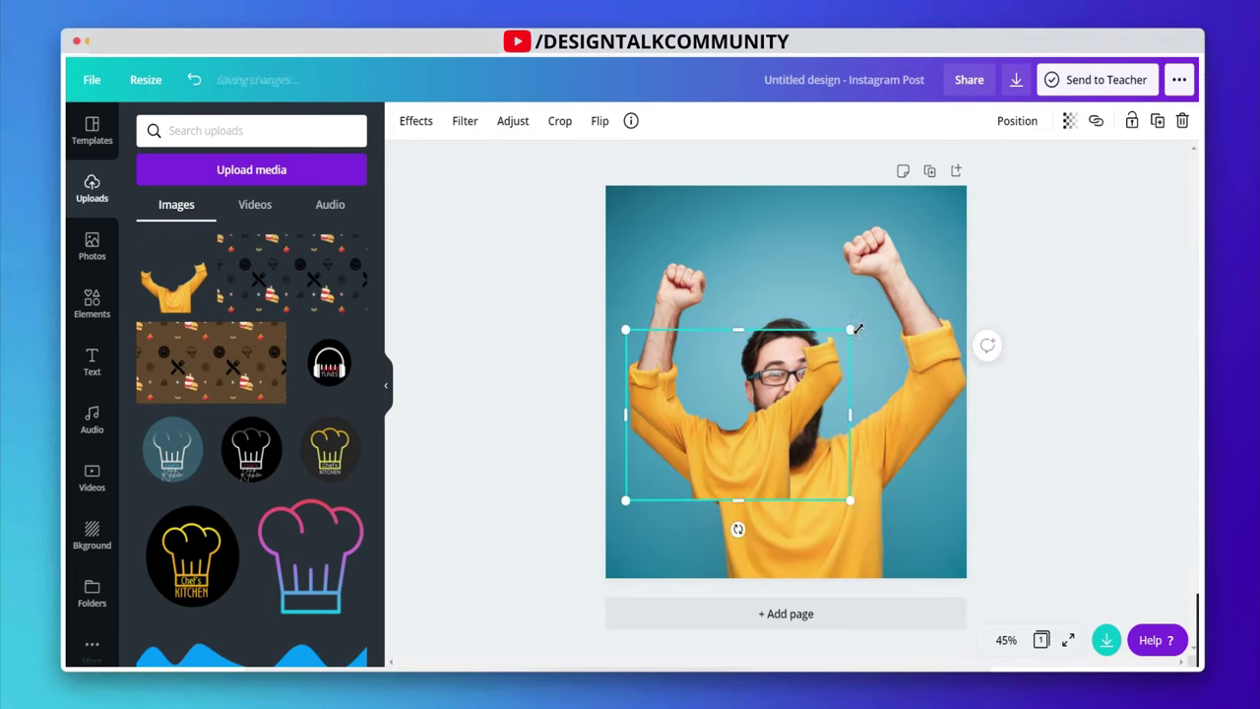
left_click_drag(853, 329, 994, 274)
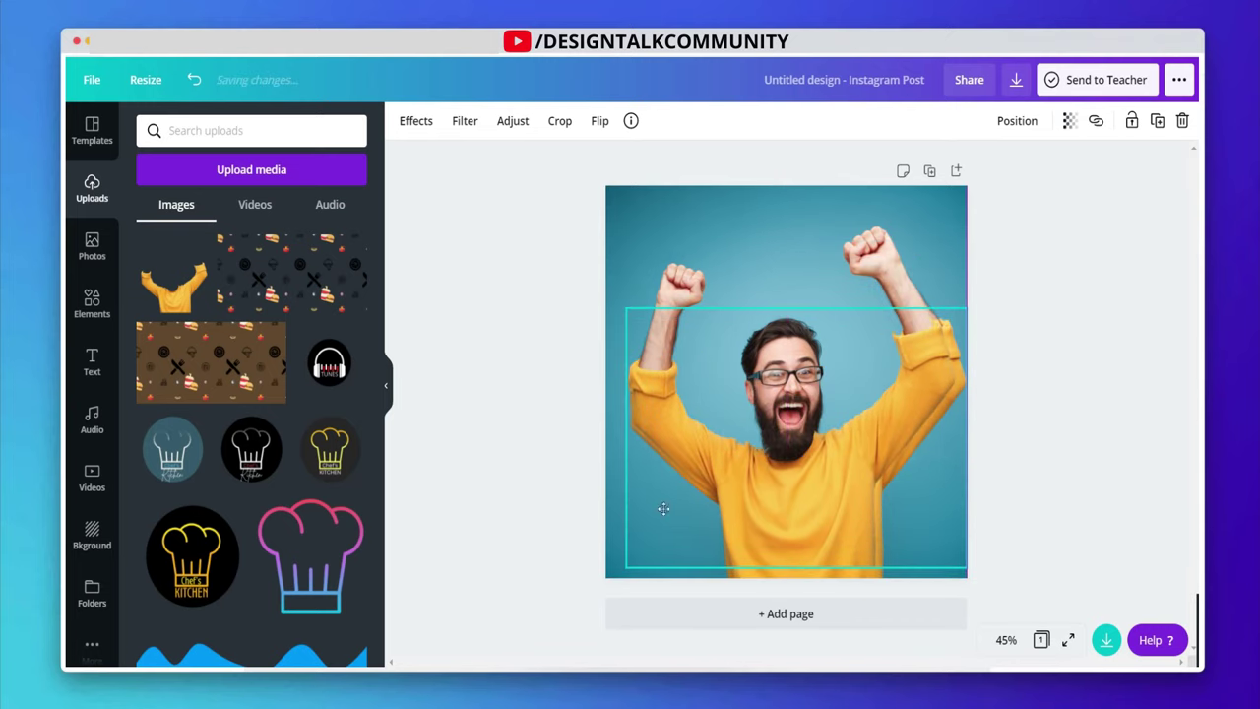
Step: Fine-tune the cut-out's size so it covers the man's sweater and fits the photo
left_click(664, 509)
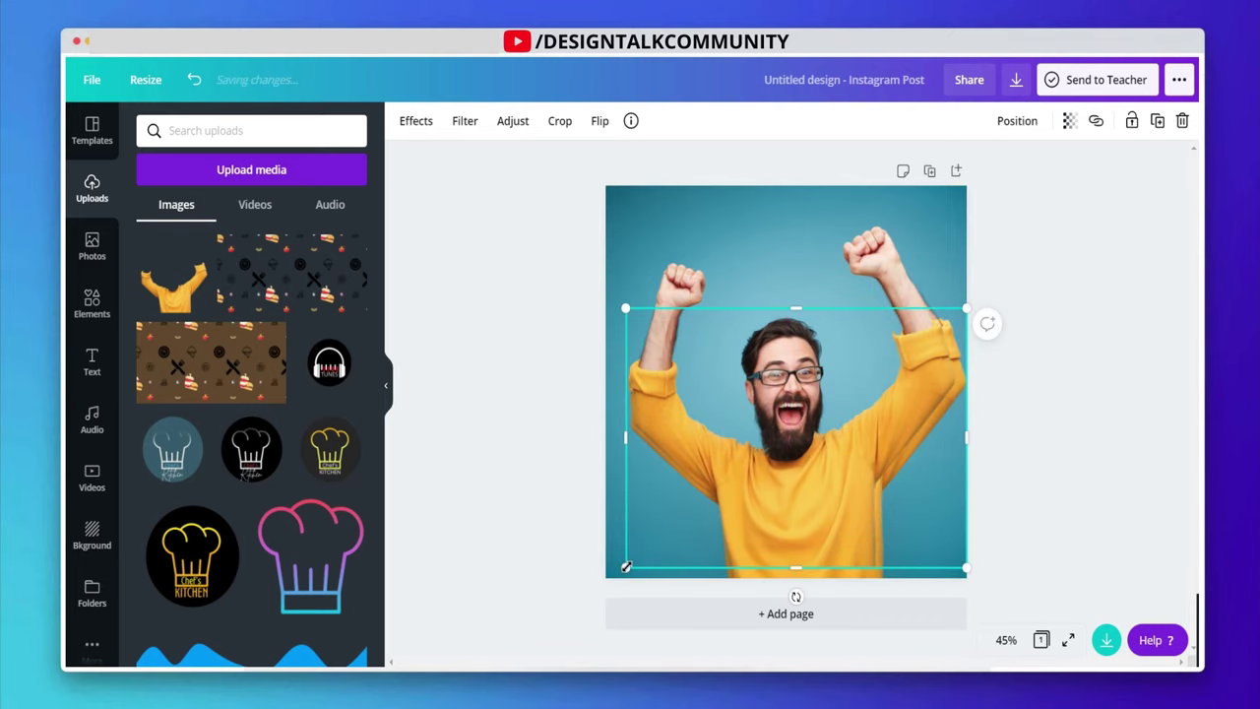
left_click_drag(626, 568, 619, 569)
left_click_drag(966, 572, 986, 570)
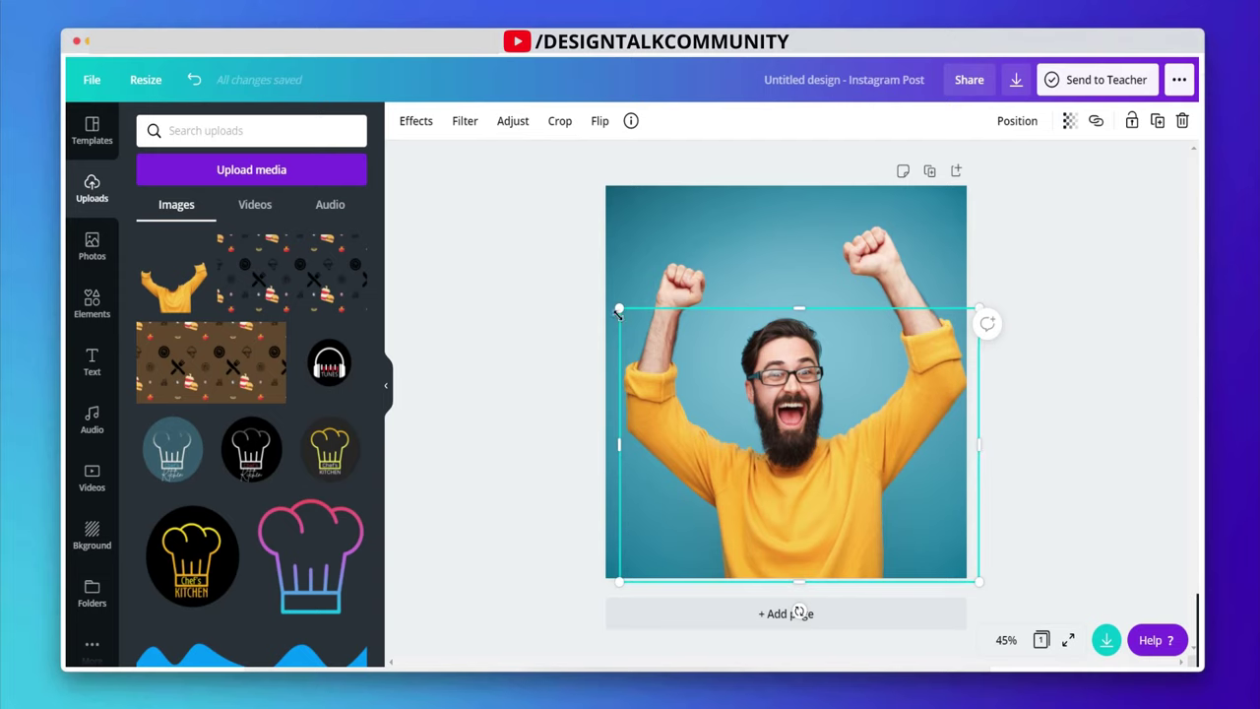
left_click_drag(619, 309, 625, 310)
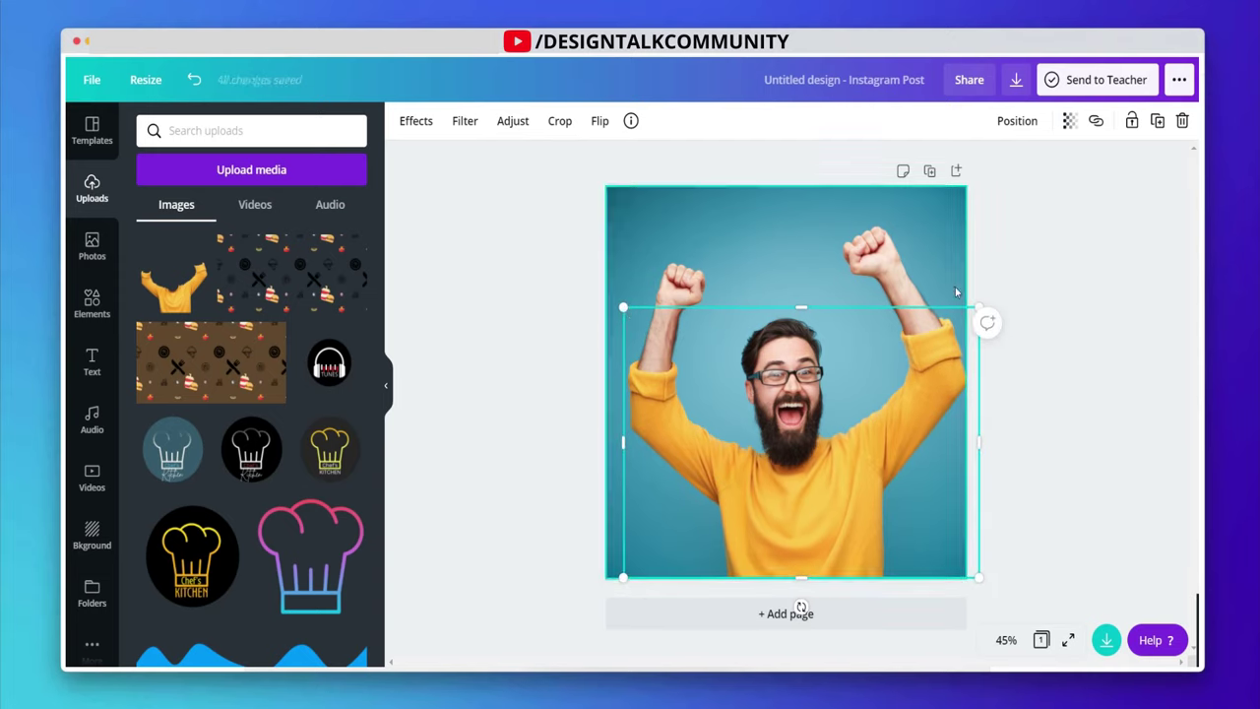
left_click_drag(978, 306, 979, 306)
left_click(1052, 414)
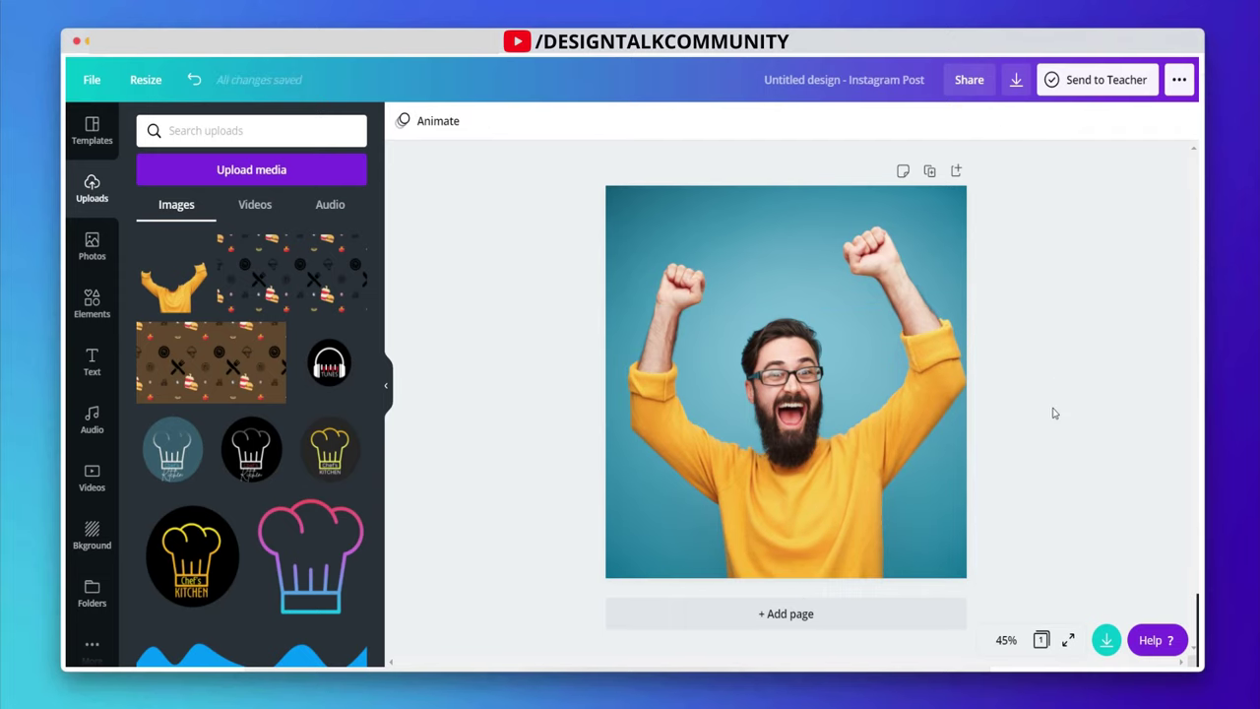
left_click(923, 470)
left_click_drag(975, 450, 974, 452)
left_click(1112, 417)
left_click(754, 434)
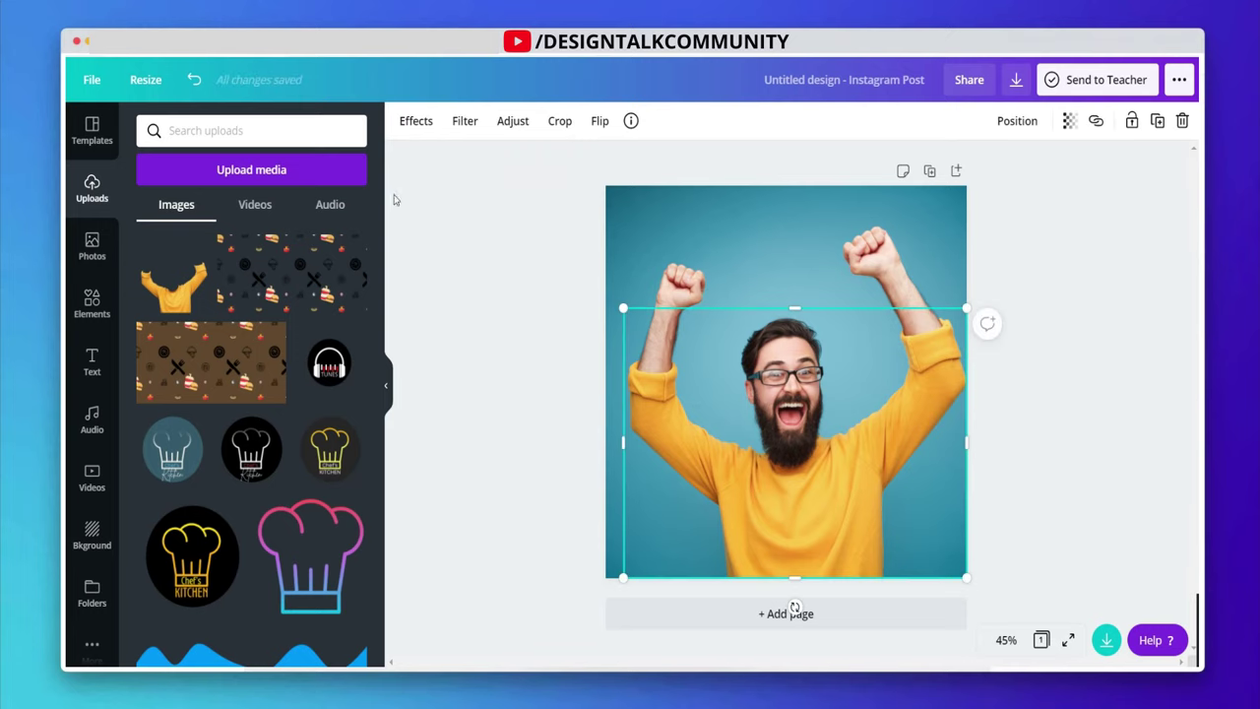
Step: Tint the sweater cut-out with the Sea Green duotone effect
left_click(407, 128)
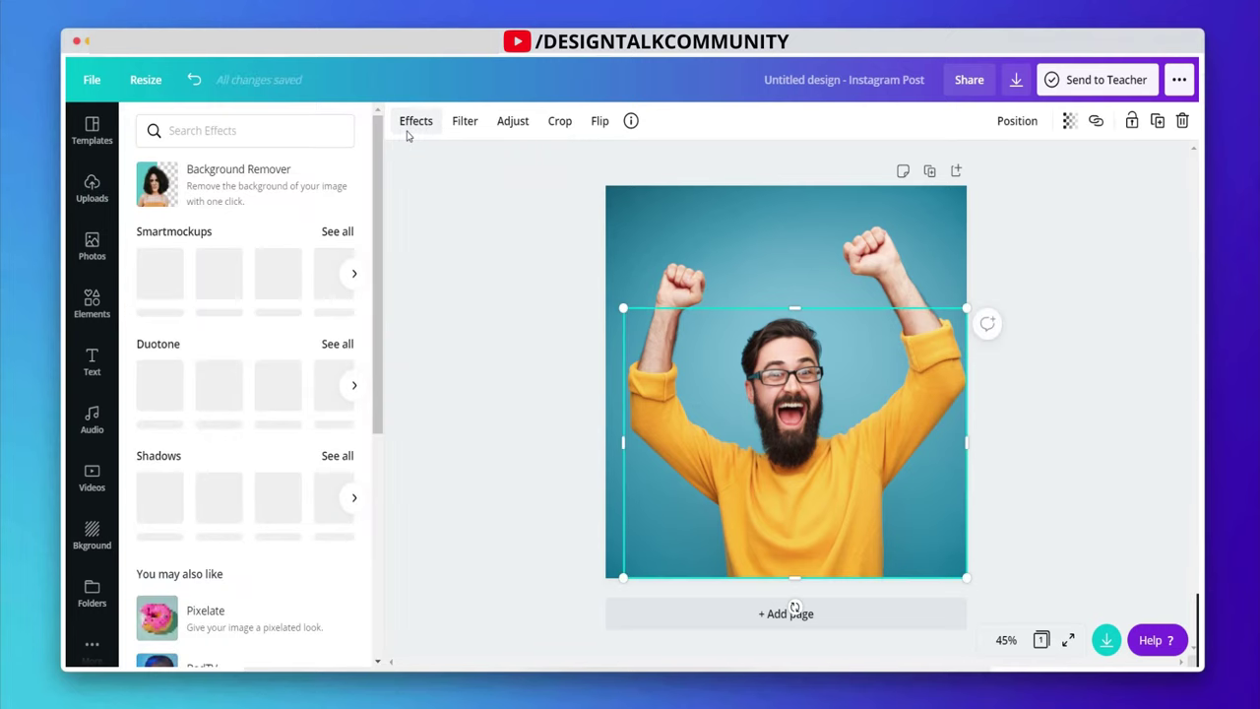
left_click(341, 346)
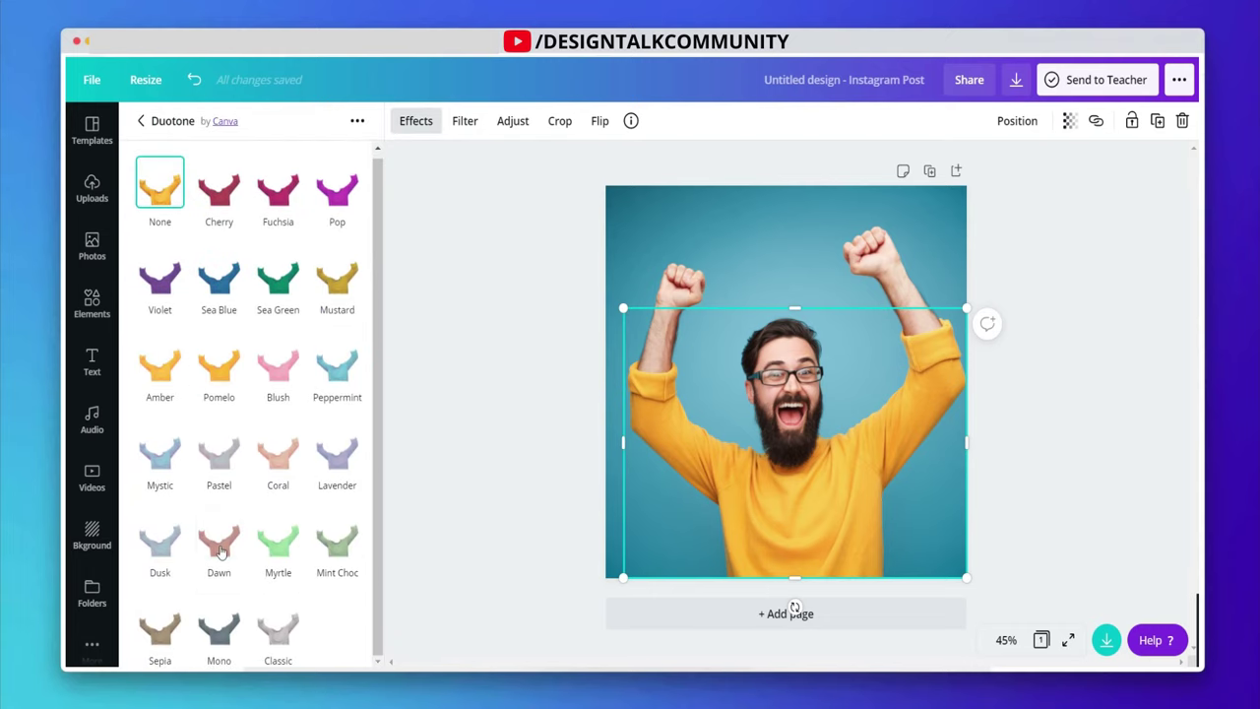
left_click(278, 285)
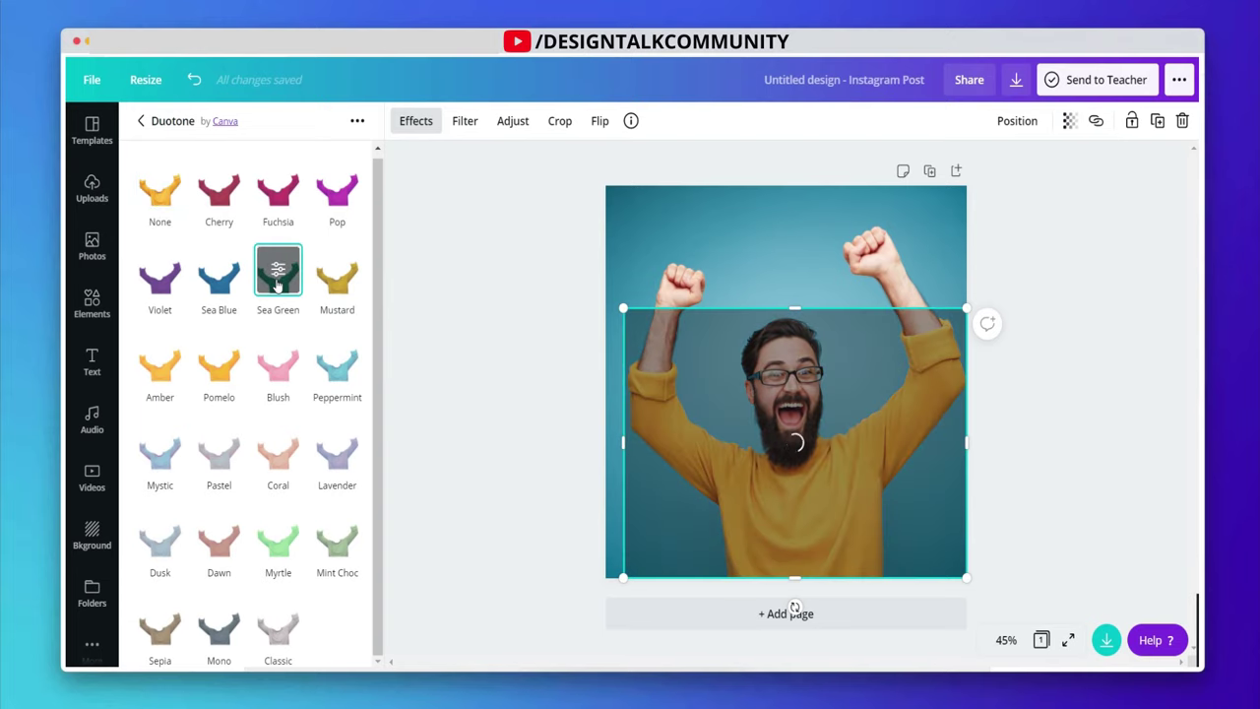
Step: Set the Sea Green duotone's shadow colour to black (#000000)
left_click(277, 280)
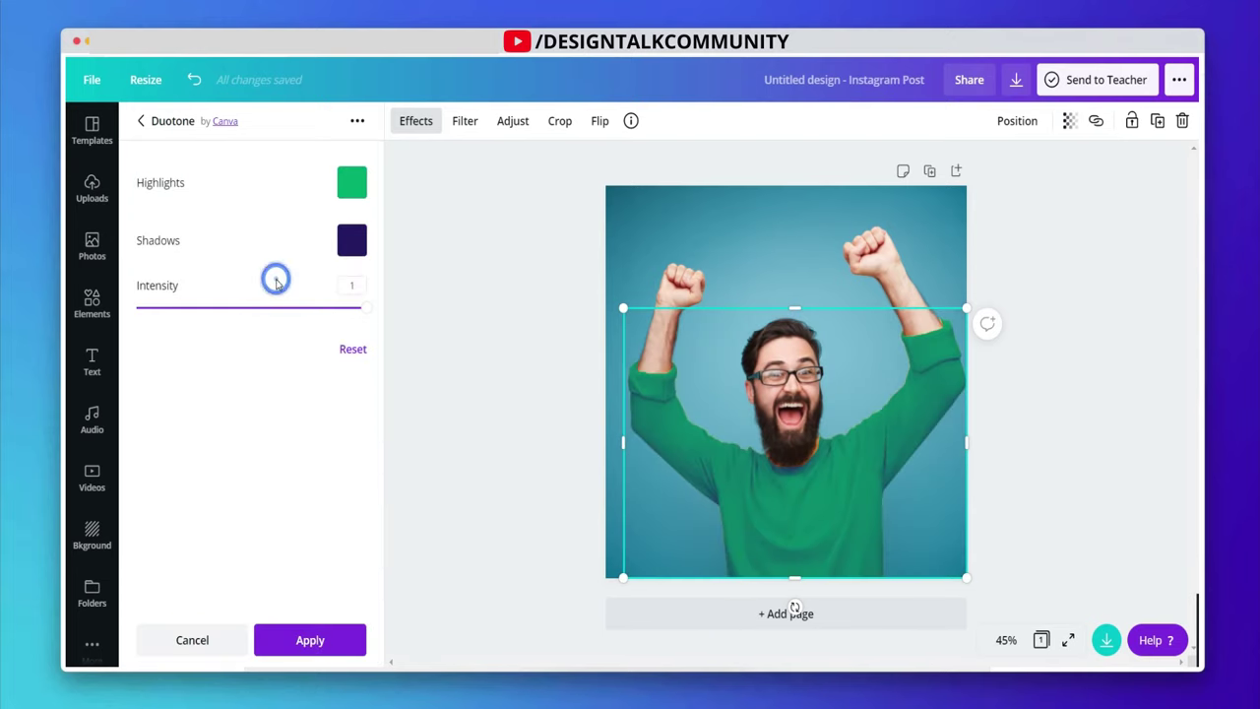
left_click(348, 245)
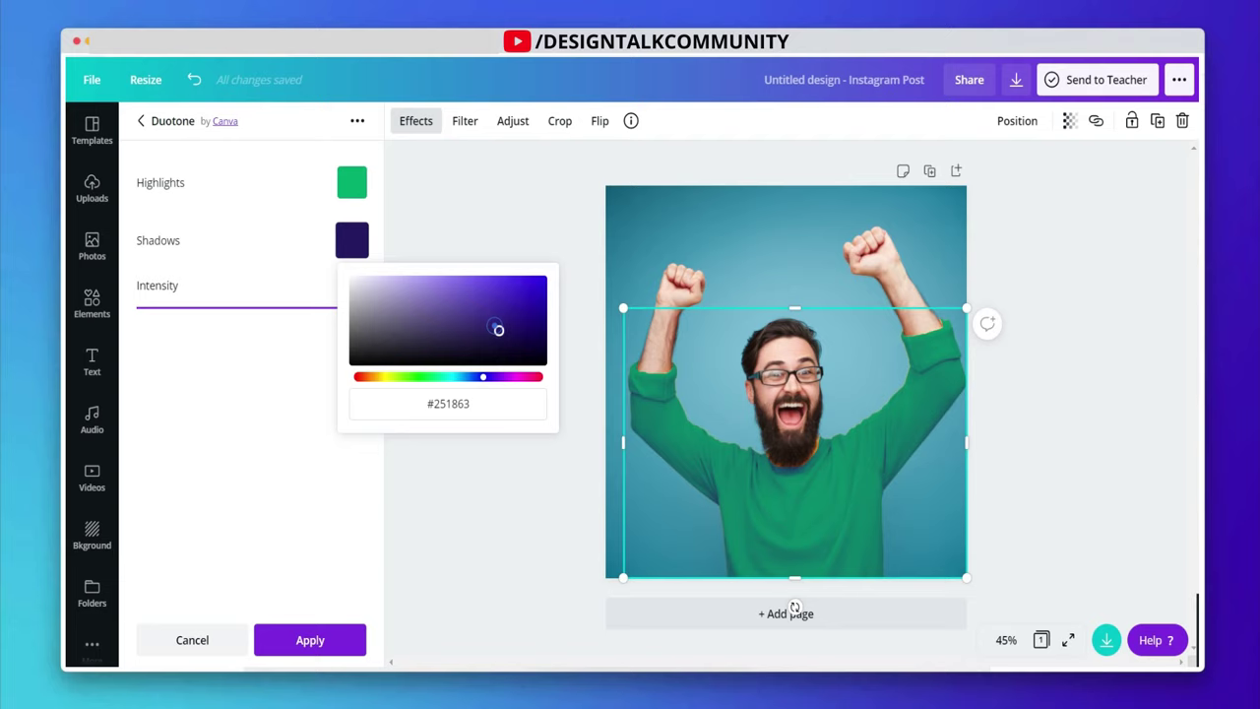
mouse_move(498, 330)
left_mouse_down()
mouse_move(421, 245)
mouse_move(408, 338)
mouse_move(318, 412)
mouse_move(353, 360)
left_mouse_up()
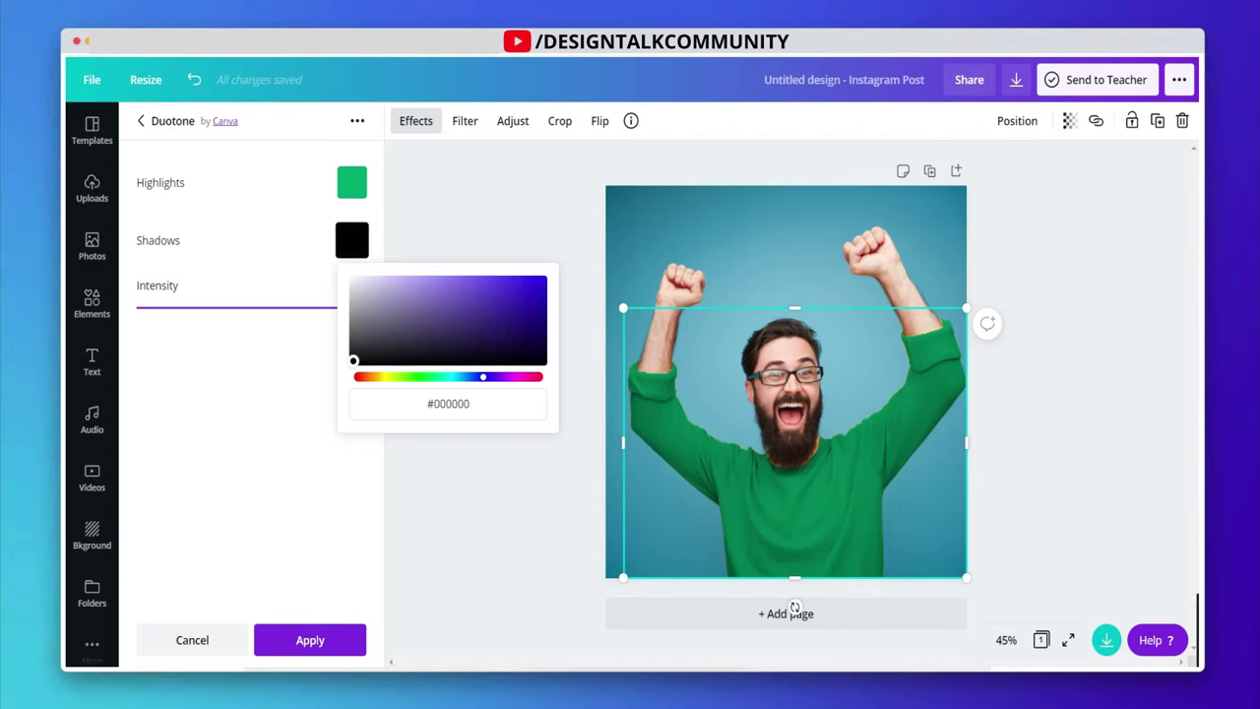
left_click(296, 358)
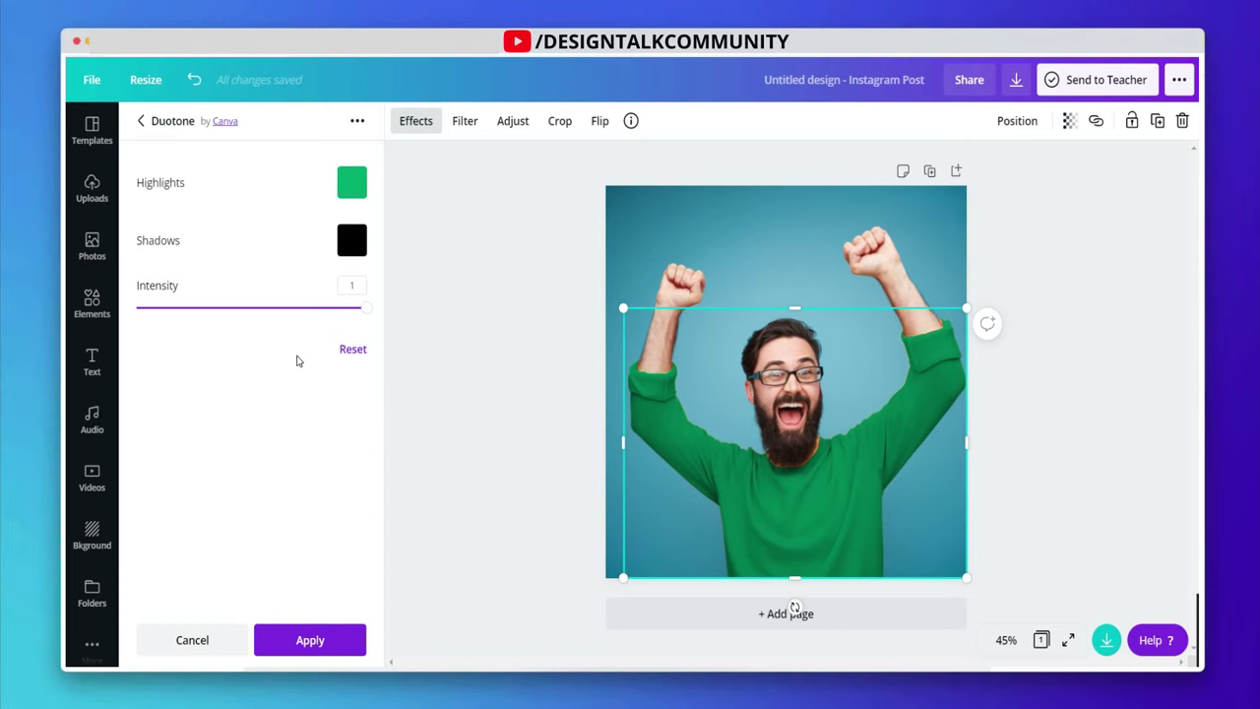
left_click(332, 646)
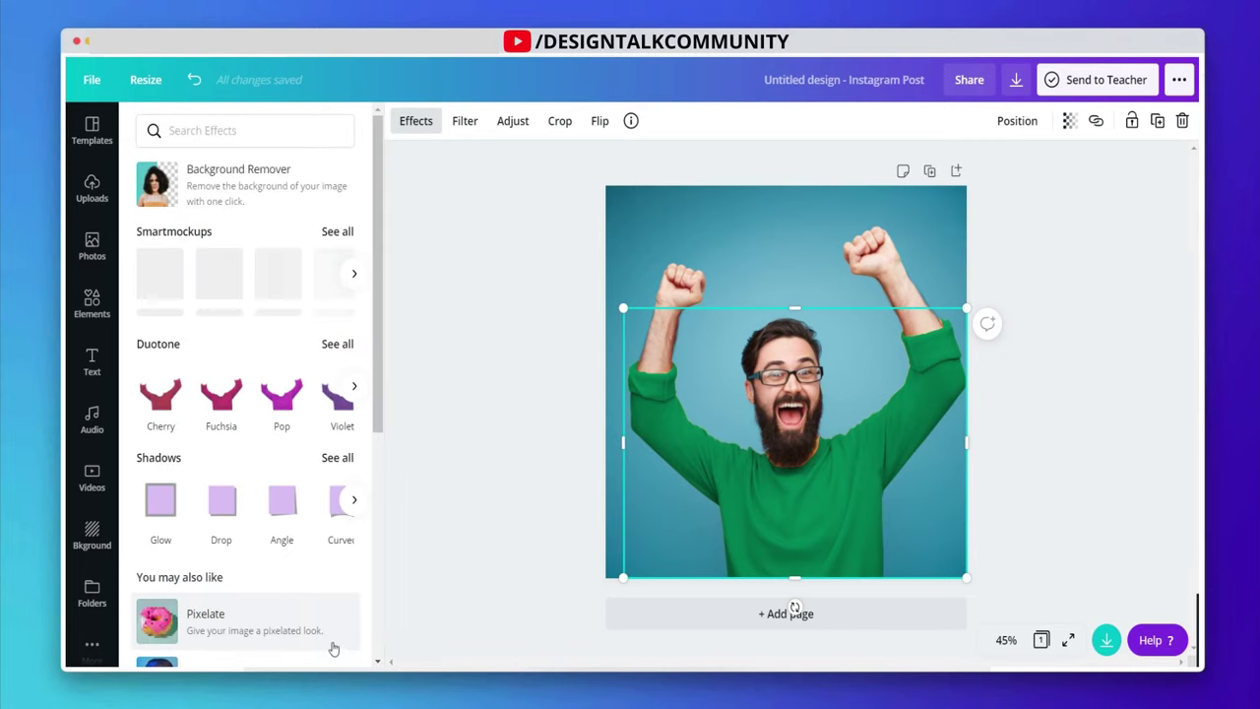
left_click(473, 424)
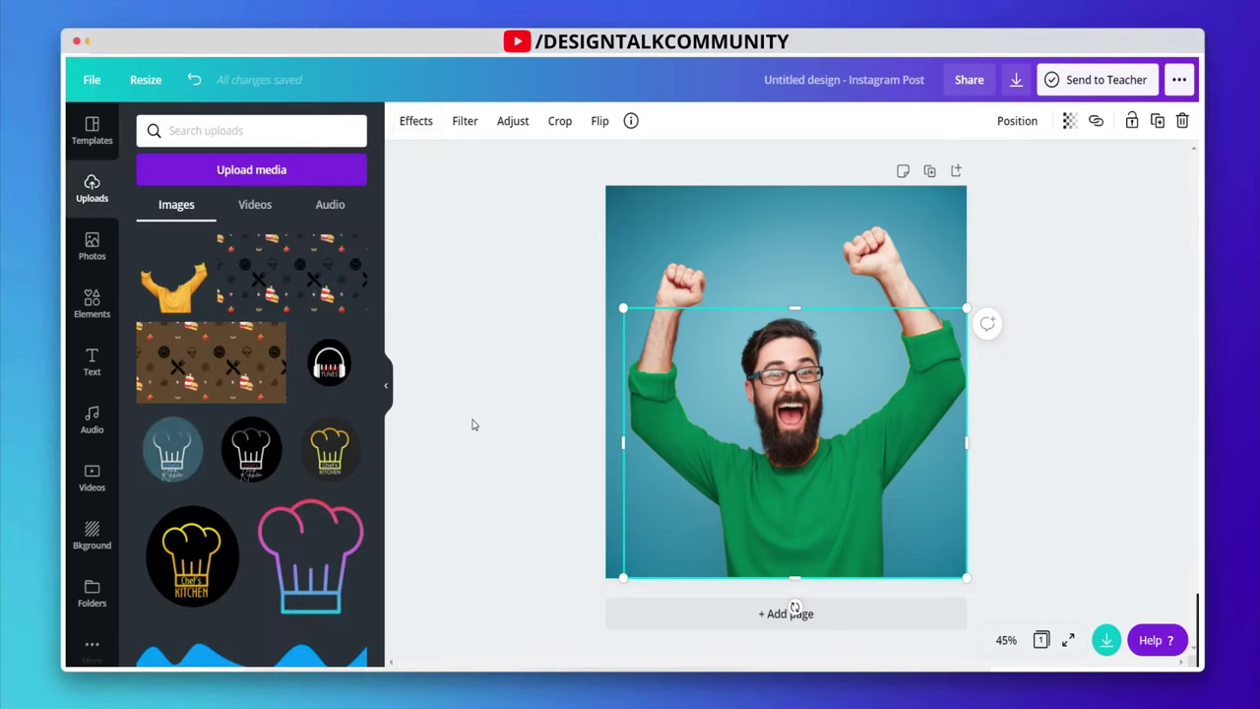
Step: Duplicate the page to create a second copy of the design
left_click(473, 424)
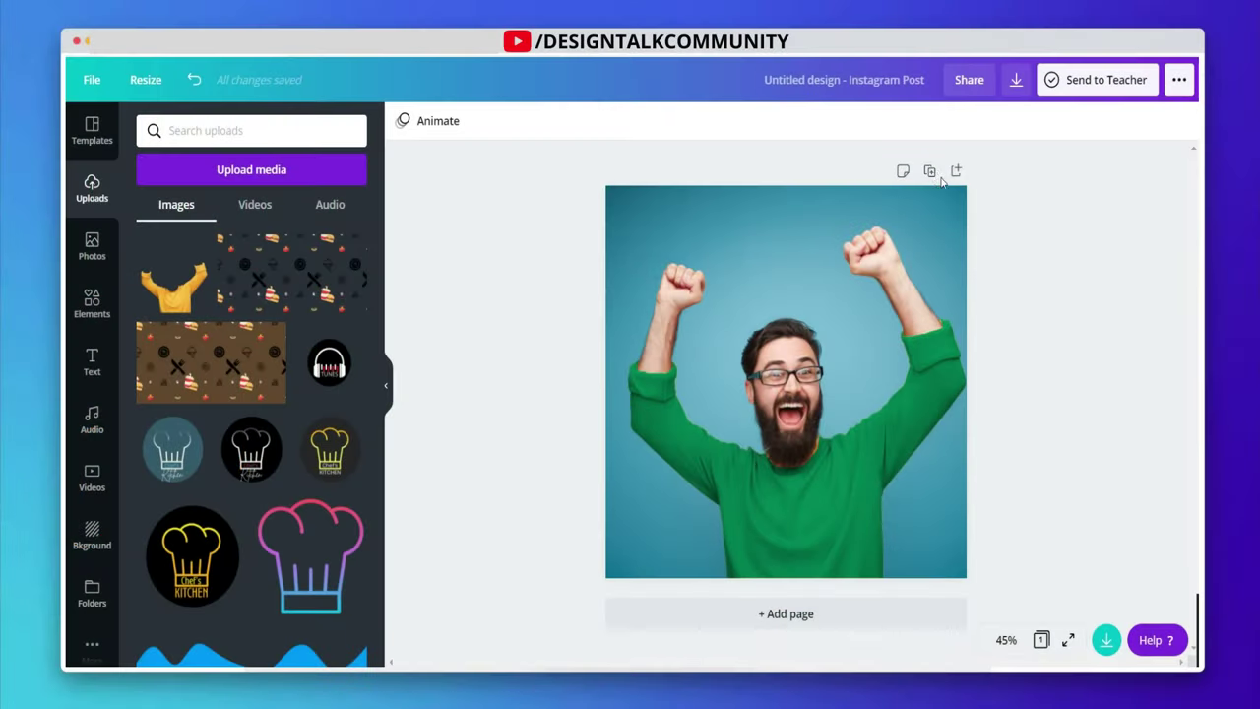
left_click(930, 171)
left_click(939, 252)
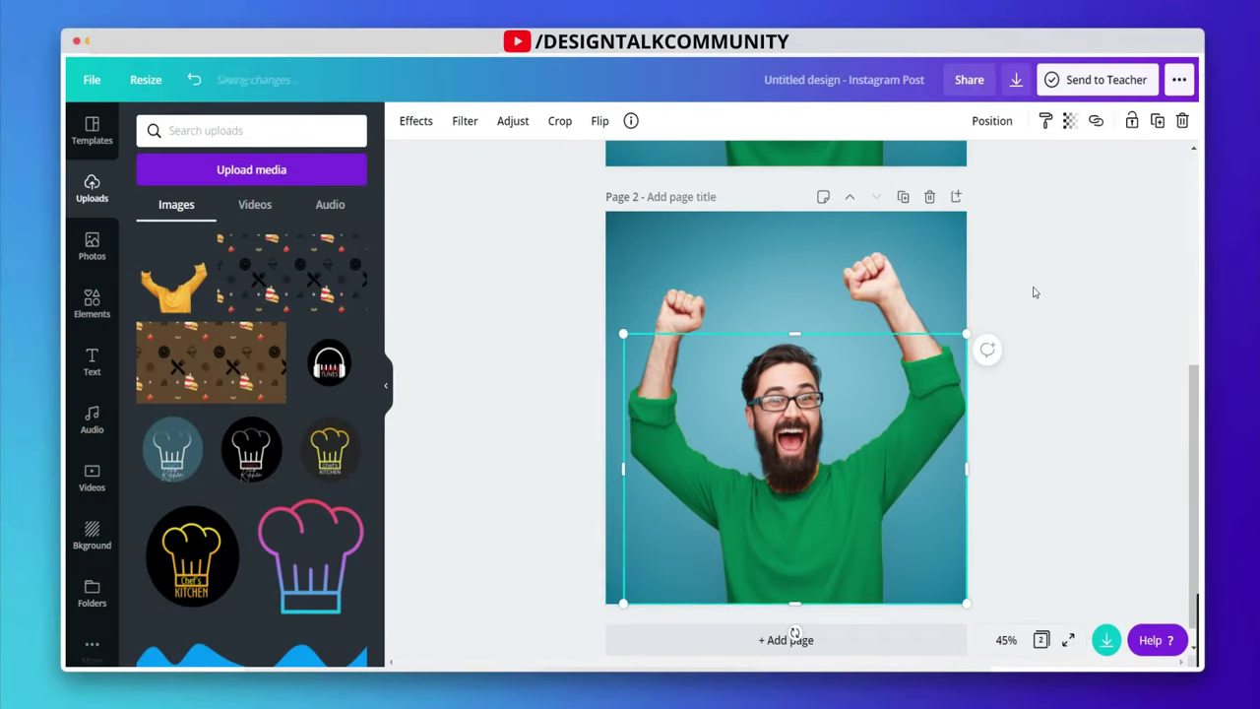
left_click(1032, 286)
scroll(1028, 291, "down", 1)
scroll(1024, 293, "up", 1)
scroll(922, 267, "down", 1)
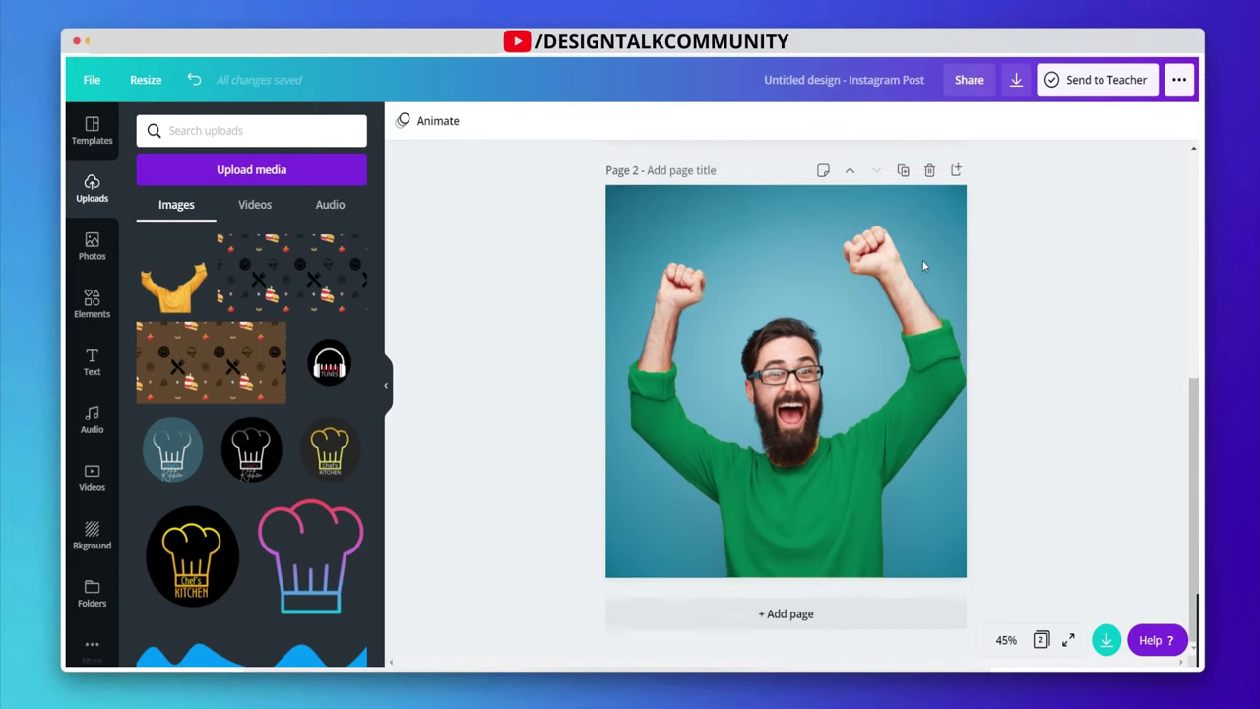
Step: Apply a Glow shadow to the green sweater cut-out on page 2
left_click(916, 236)
left_click(720, 388)
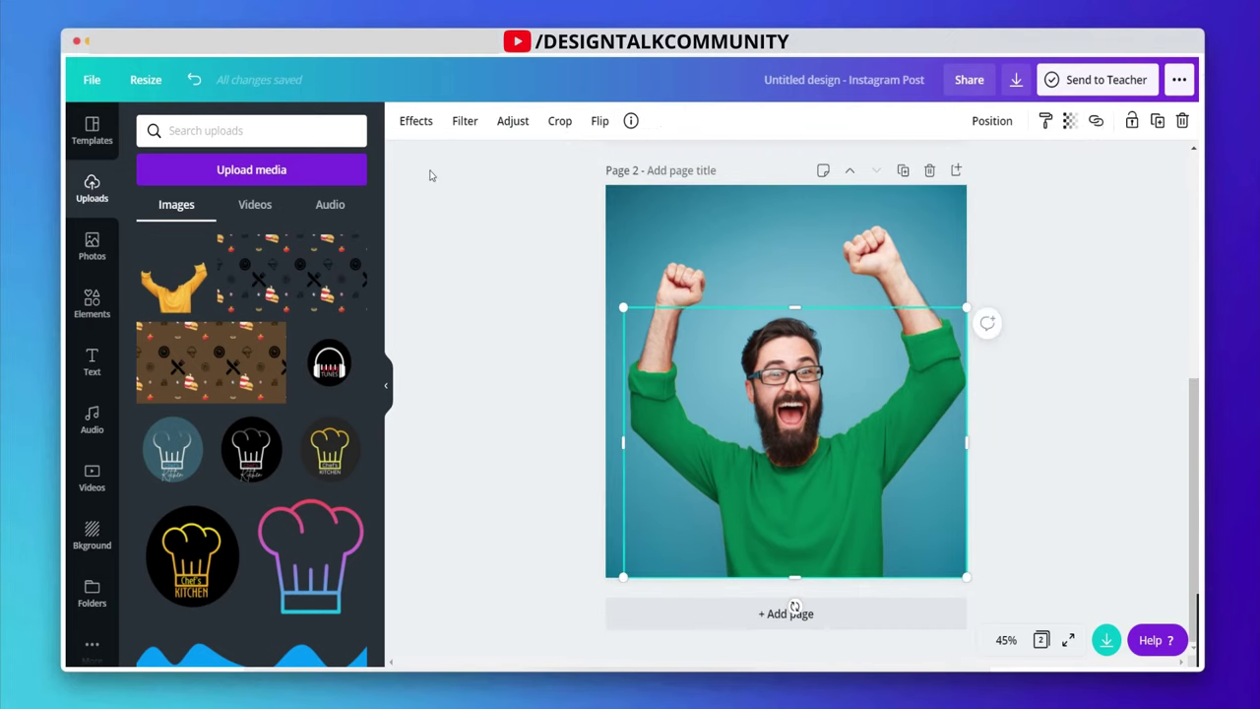
left_click(395, 122)
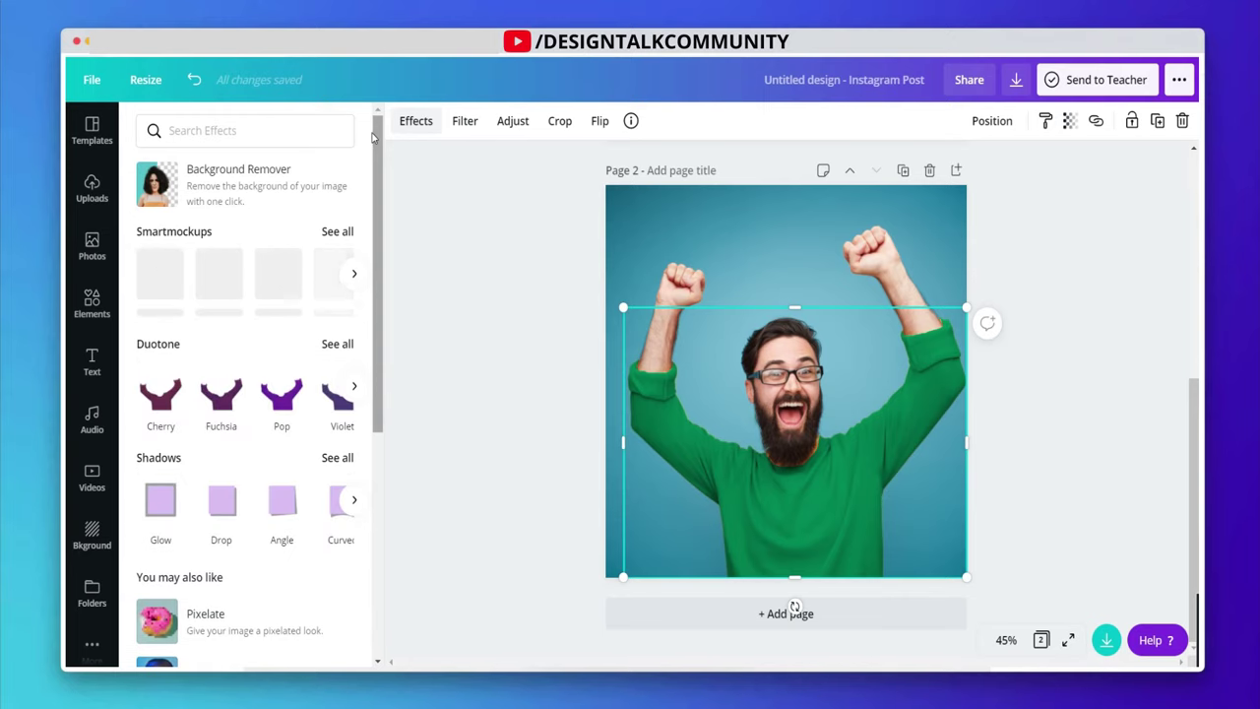
left_click(157, 498)
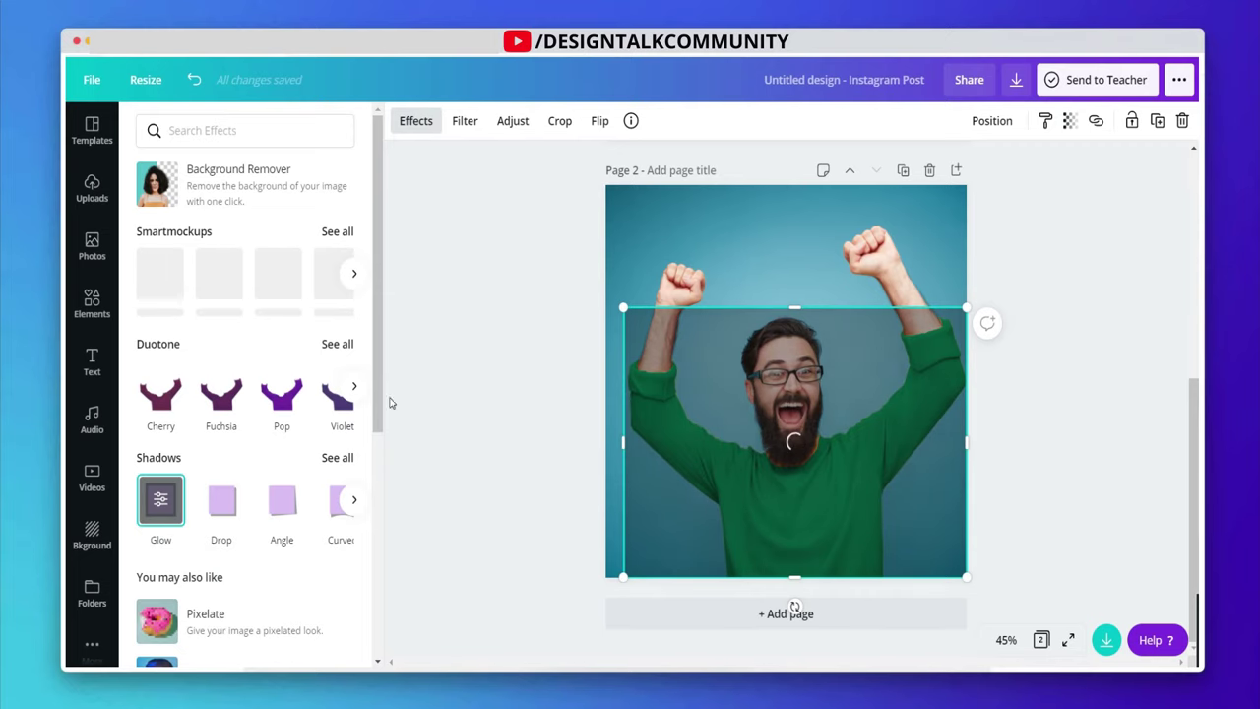
Step: Set the glow to colour #FFFFFF, blur 0, size 5, transparency 83
left_click(160, 500)
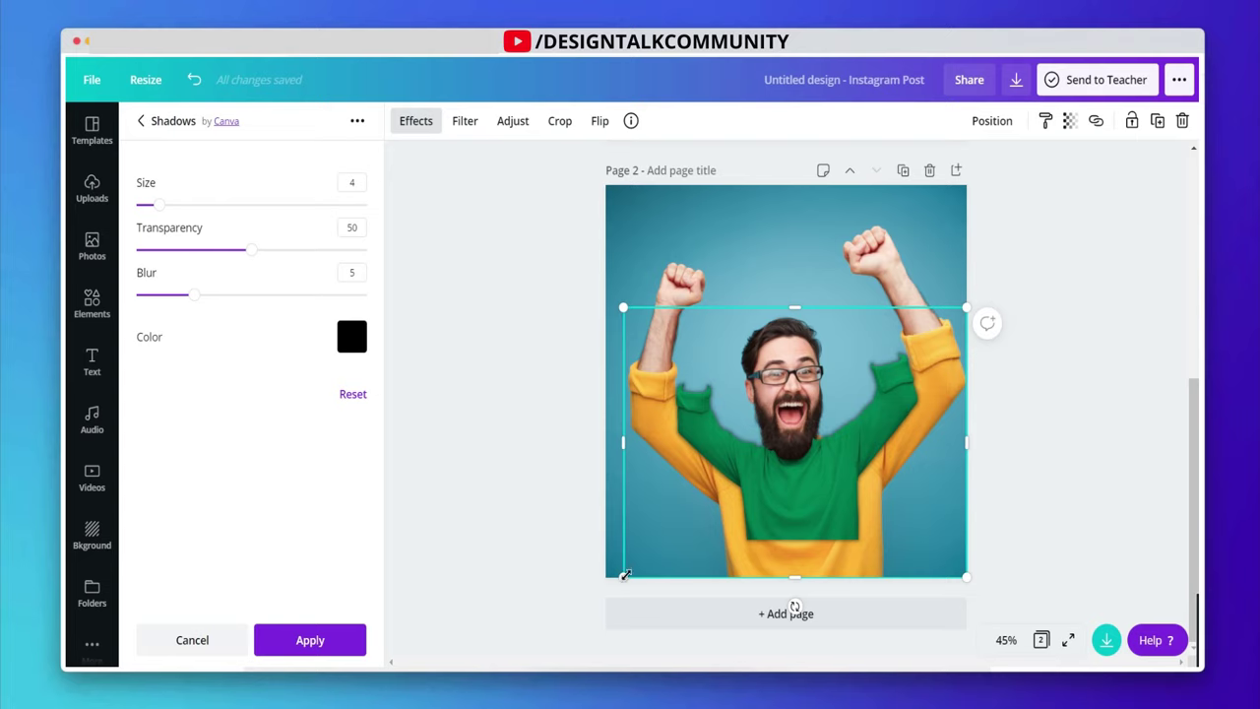
left_click(350, 340)
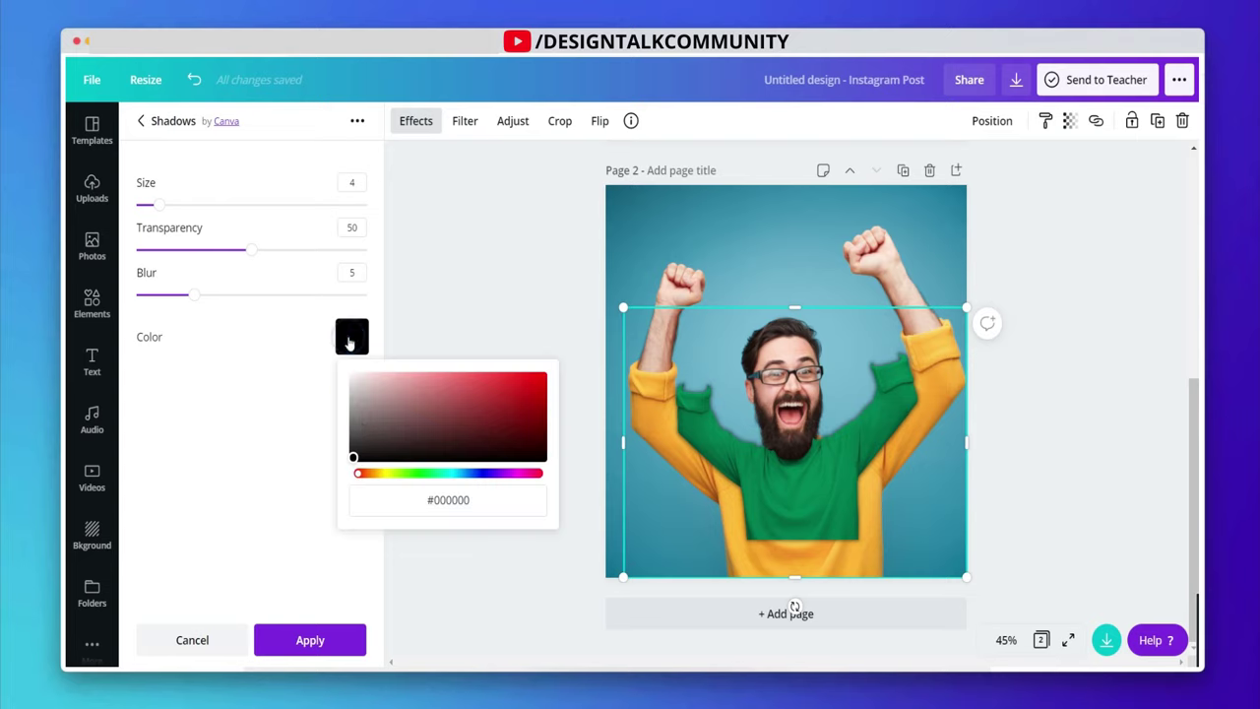
left_click_drag(354, 458, 349, 339)
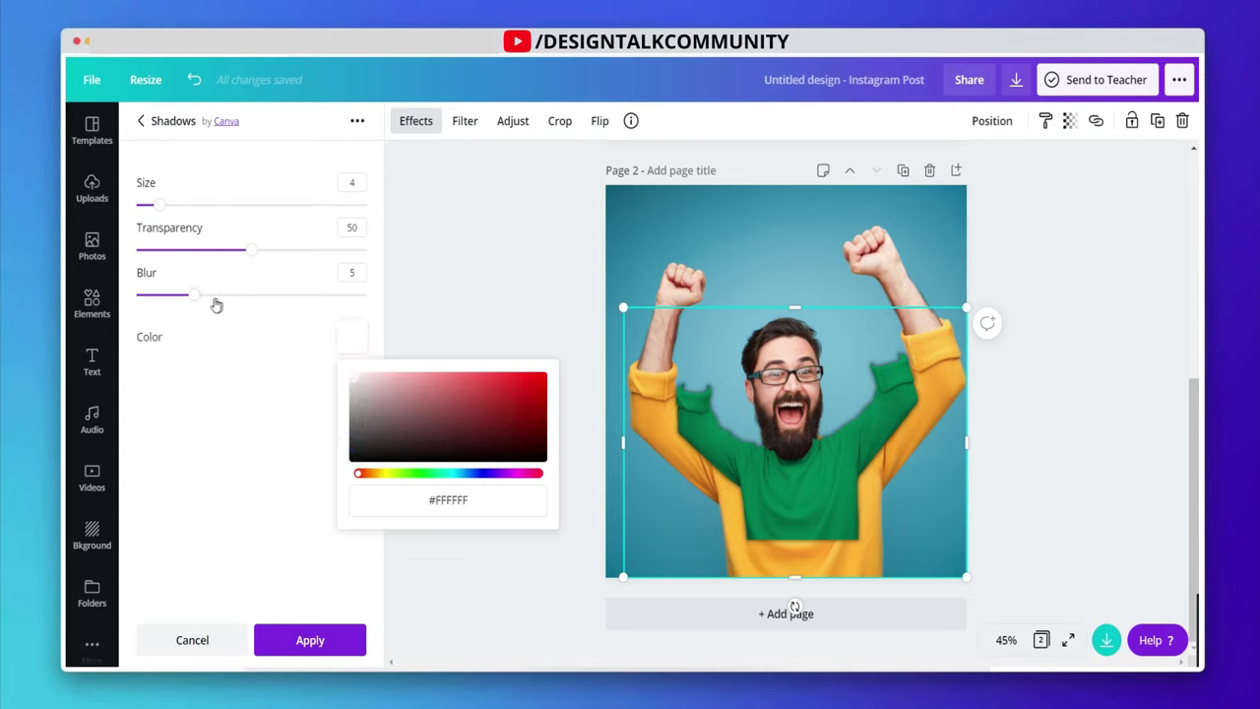
left_click_drag(194, 294, 134, 297)
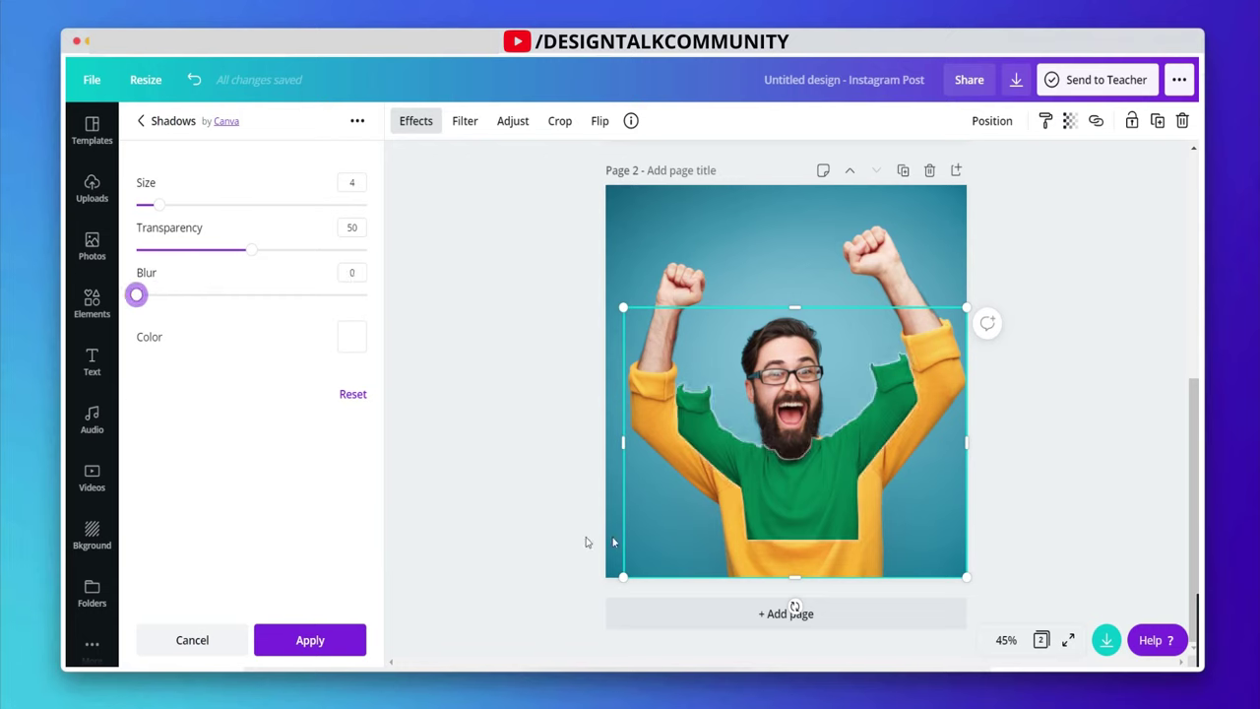
mouse_move(157, 208)
left_mouse_down()
mouse_move(188, 206)
mouse_move(169, 206)
left_mouse_up()
left_click_drag(251, 252, 330, 264)
left_click_drag(171, 206, 166, 205)
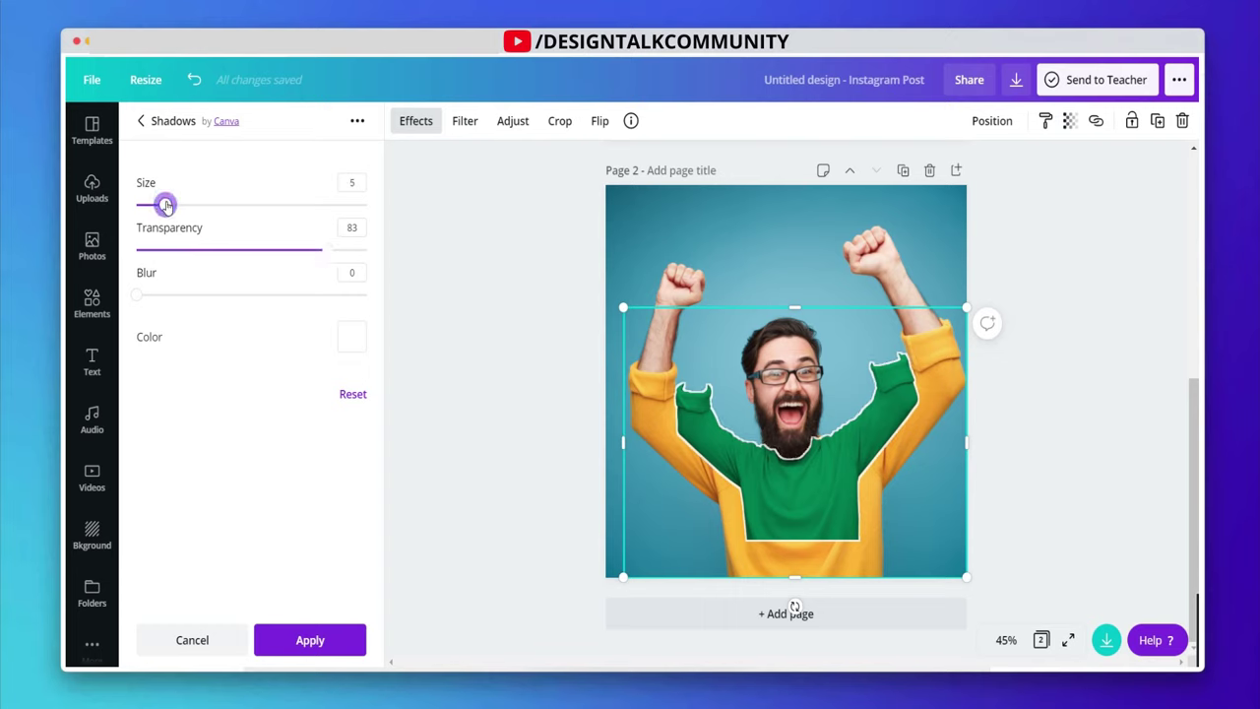
Step: Move and enlarge the cut-out so it fully covers the man's yellow sweater
left_click_drag(717, 476, 685, 452)
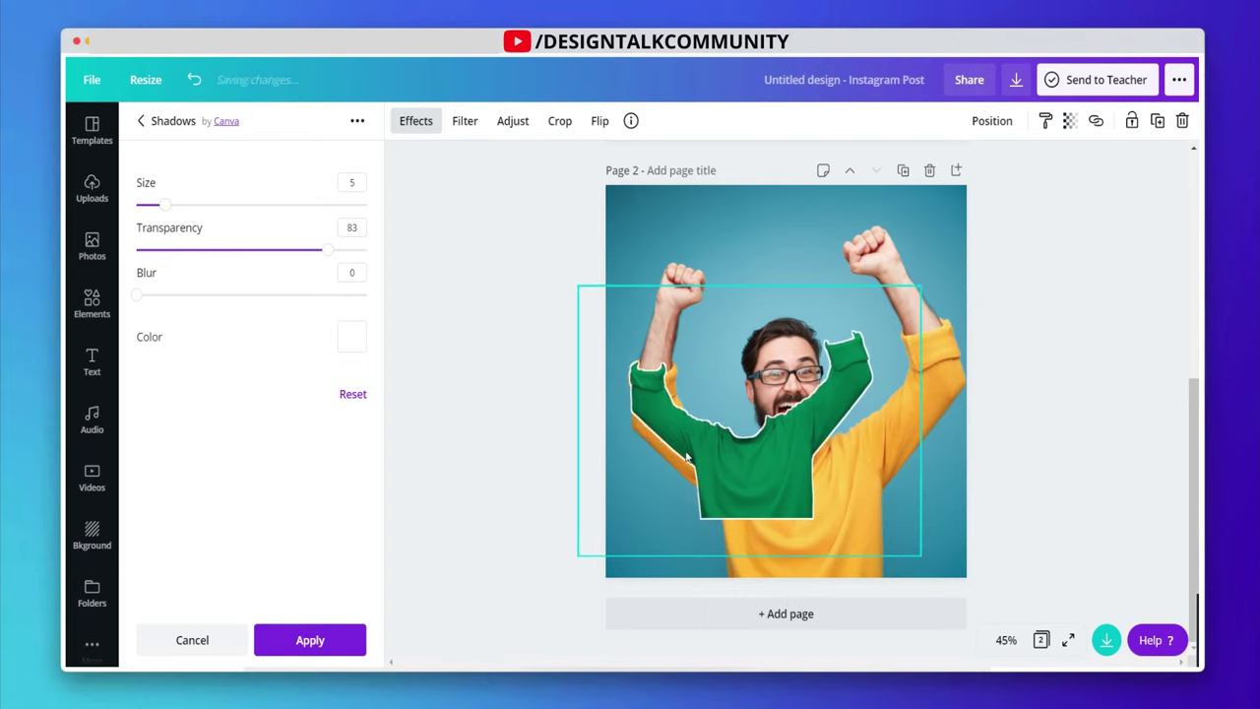
left_click_drag(1042, 609, 1040, 604)
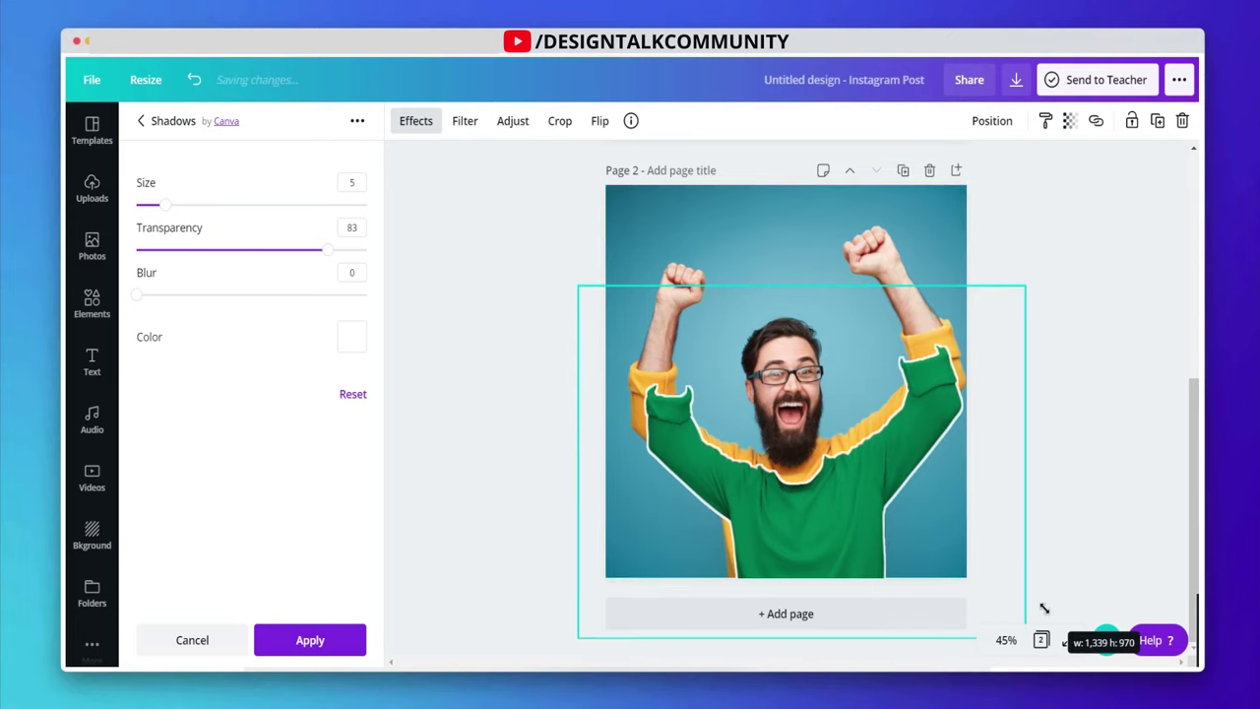
left_click_drag(740, 497, 727, 484)
left_click_drag(1014, 616, 1030, 629)
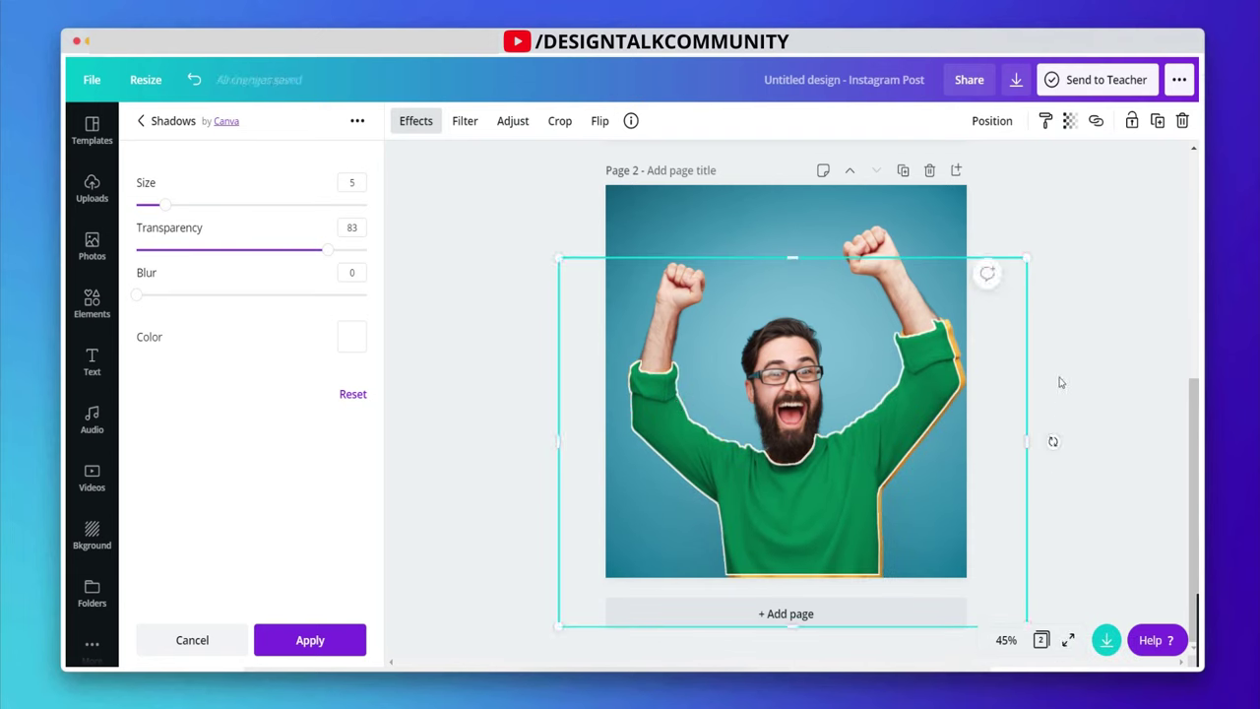
left_click_drag(1029, 258, 1032, 253)
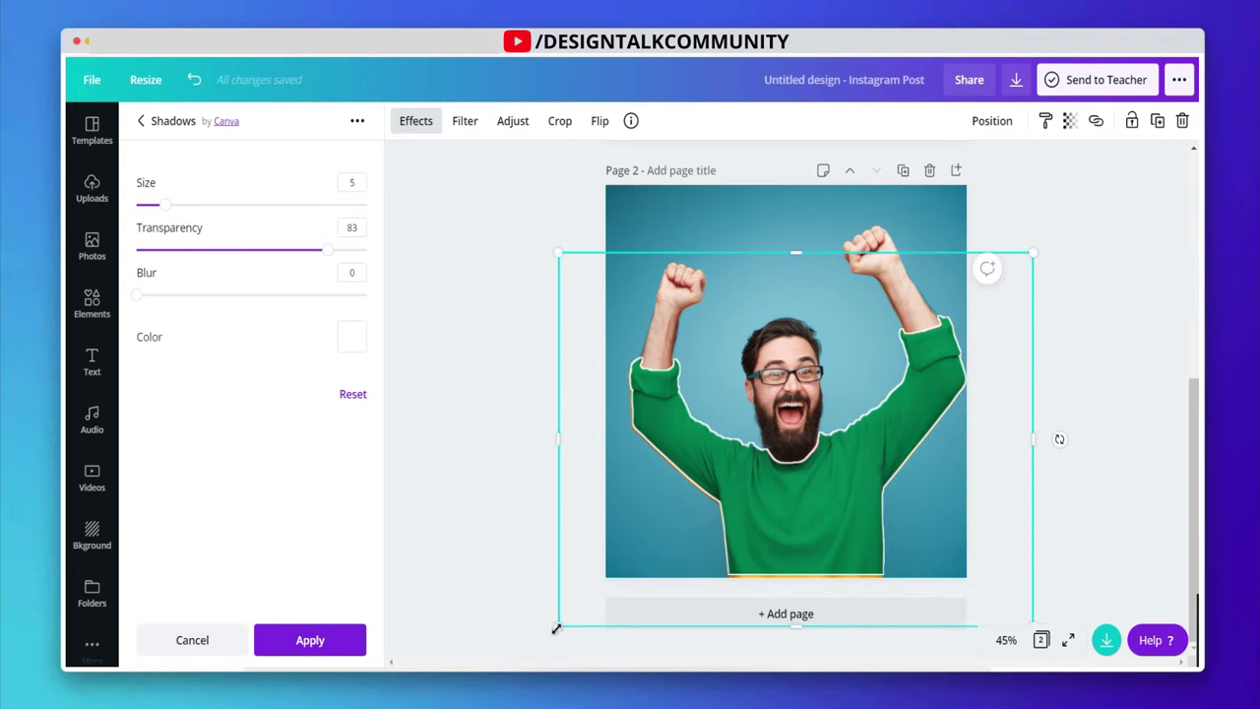
left_click_drag(555, 628, 551, 629)
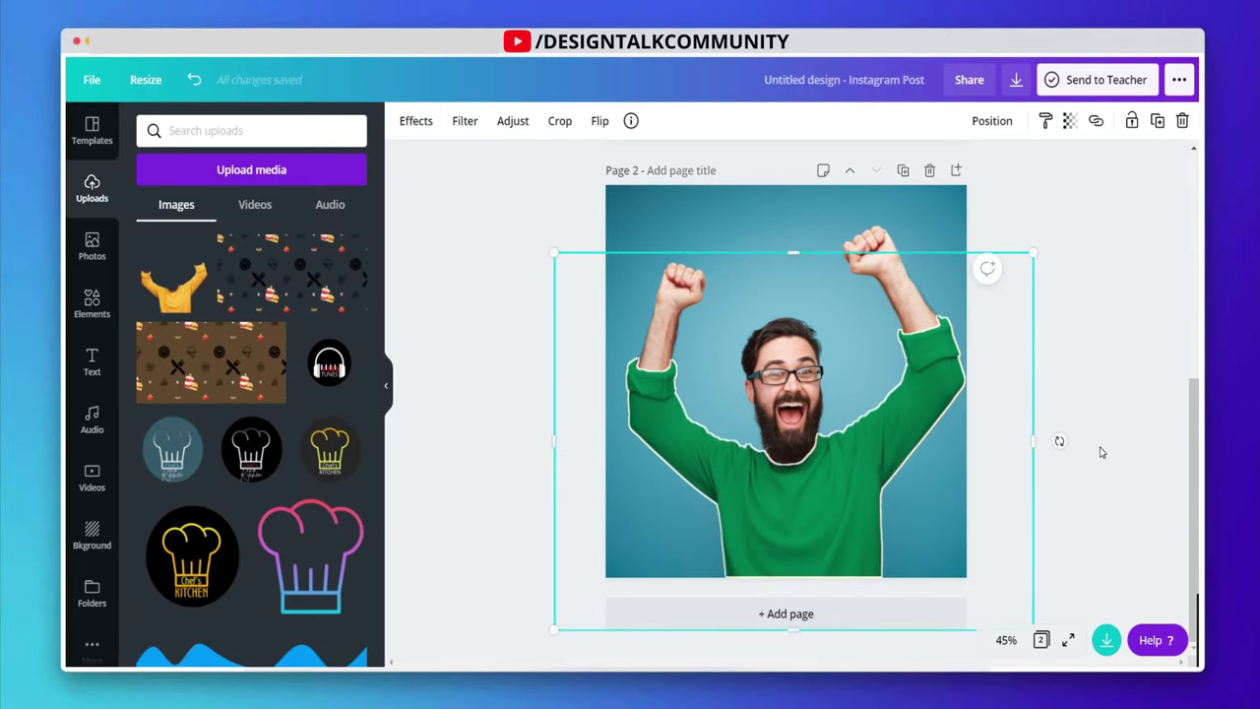
Step: Deselect the cut-out to view the finished green-sweater design with its white outline
left_click(1101, 452)
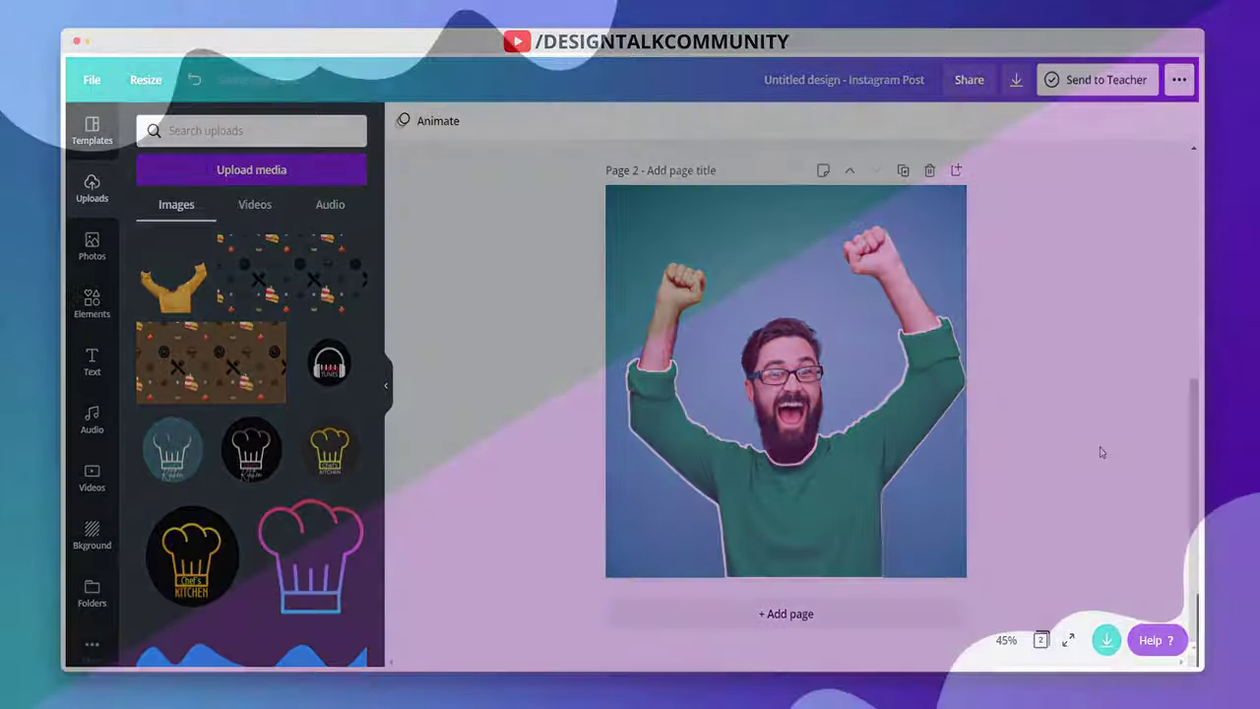